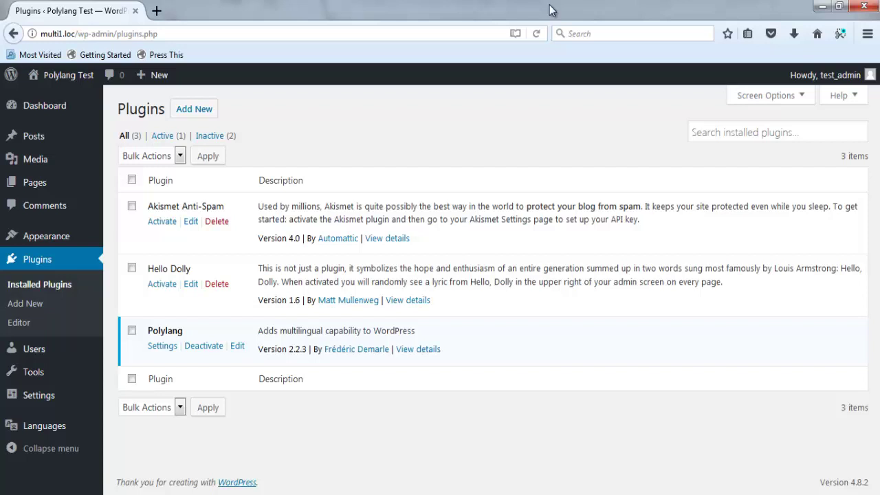
Add Bulgarian (български - bg_BG) as a site language with the Bulgaria flag, left-to-right text and order 0.
{"action": "mouse_move", "coordinate": [58, 425]}
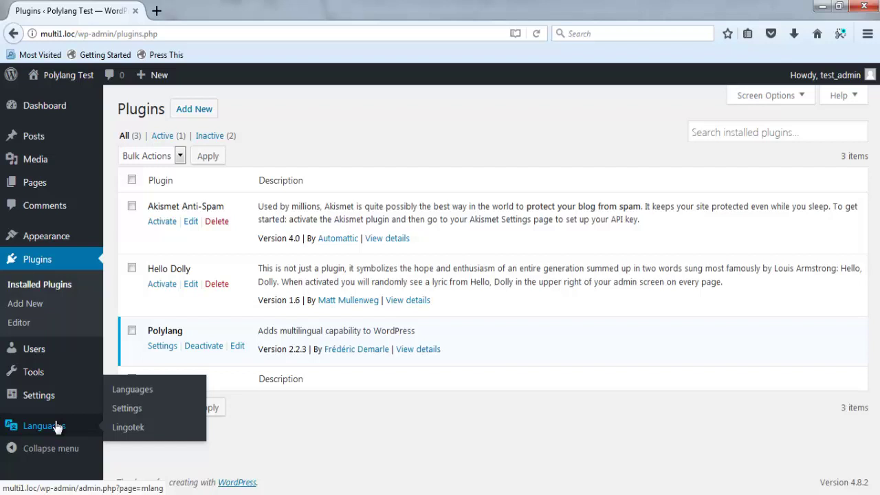
{"action": "left_click", "coordinate": [141, 396]}
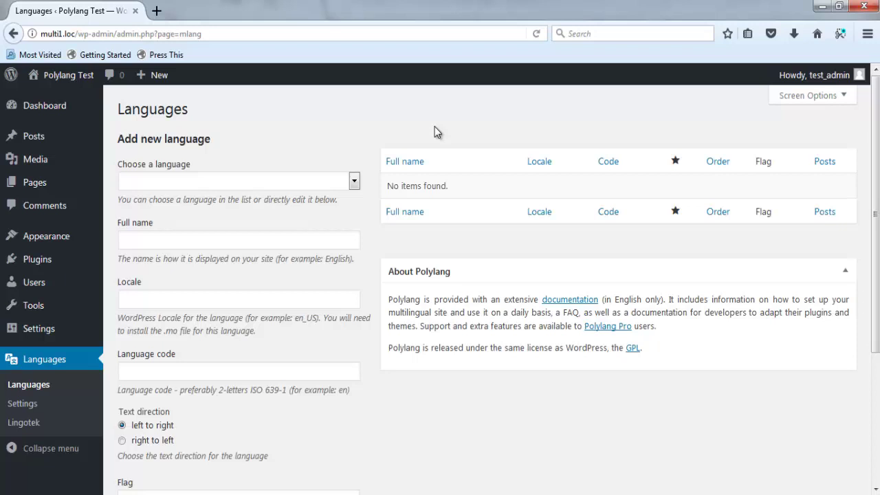
{"action": "left_click", "coordinate": [354, 181]}
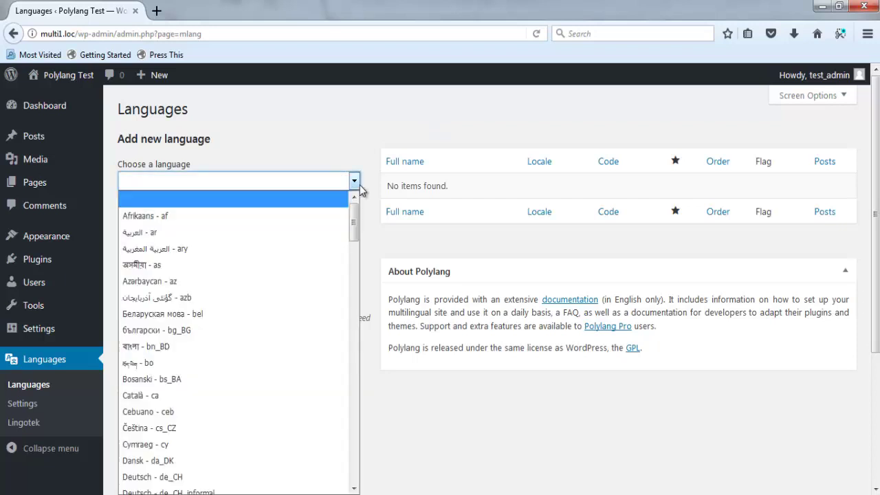
{"action": "left_click", "coordinate": [220, 332]}
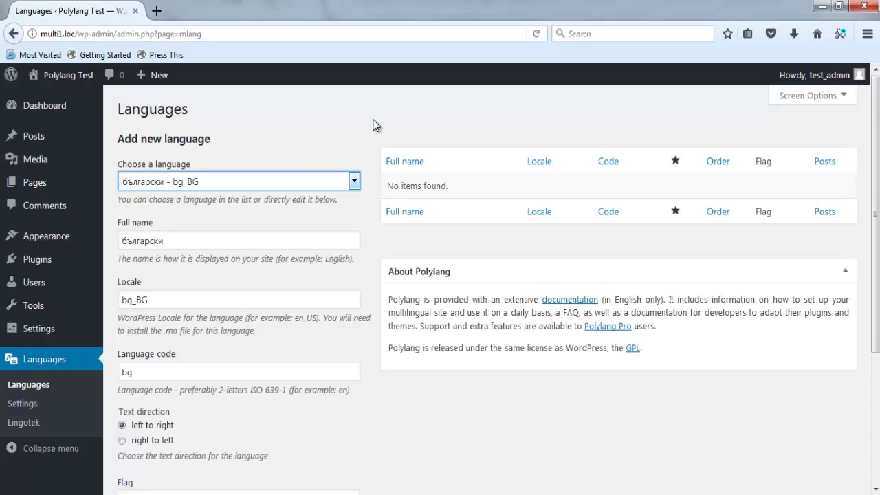
{"action": "scroll", "coordinate": [373, 125], "scroll_direction": "down", "scroll_amount": 1}
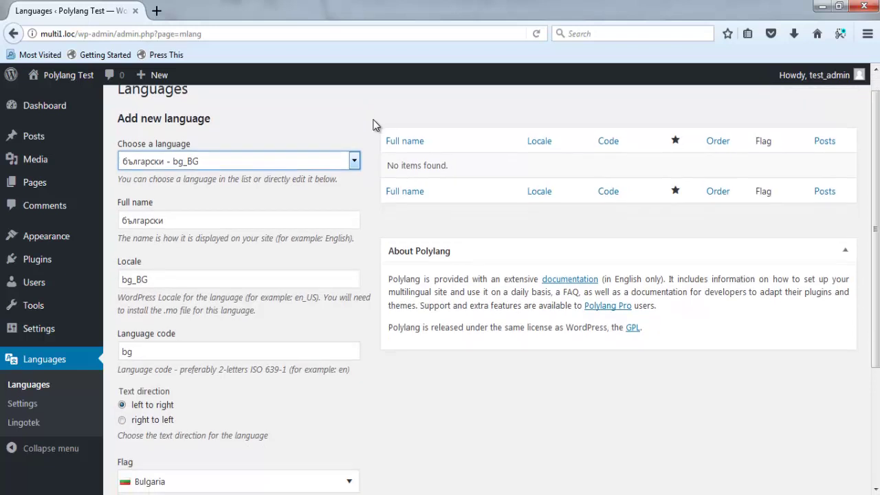
{"action": "scroll", "coordinate": [373, 125], "scroll_direction": "down", "scroll_amount": 3}
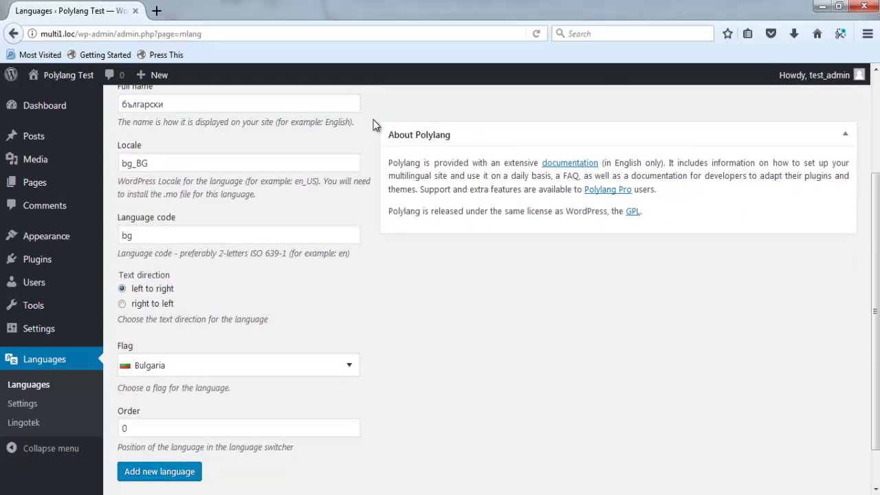
{"action": "scroll", "coordinate": [379, 232], "scroll_direction": "down", "scroll_amount": 2}
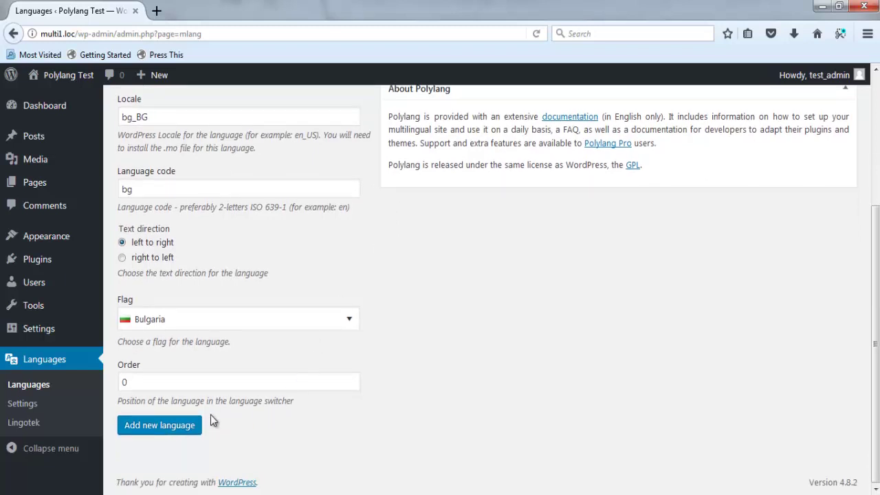
{"action": "left_click", "coordinate": [157, 433]}
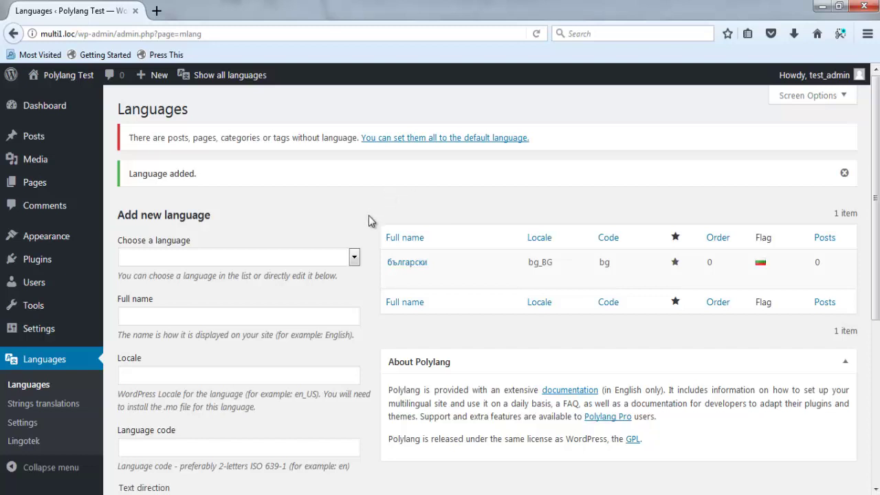
Add German (Deutsch - de_DE) as a second site language with the Germany flag and order 0.
{"action": "left_click", "coordinate": [355, 257]}
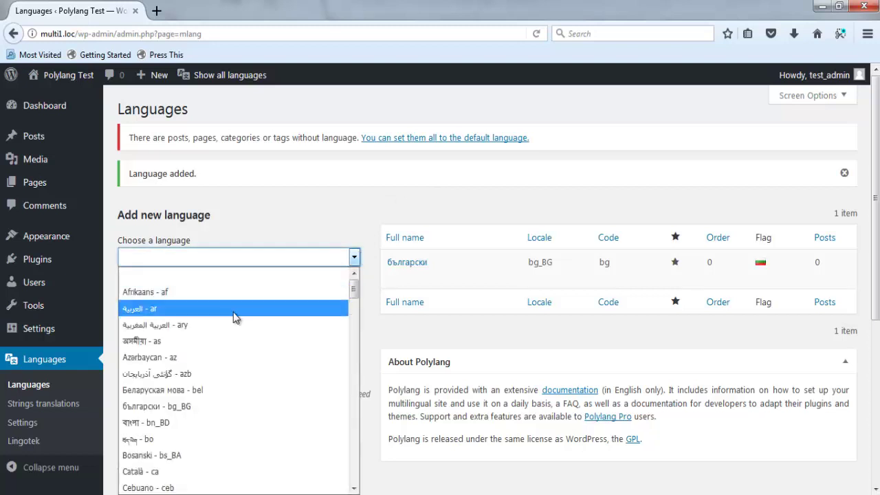
{"action": "scroll", "coordinate": [233, 314], "scroll_direction": "down", "scroll_amount": 4}
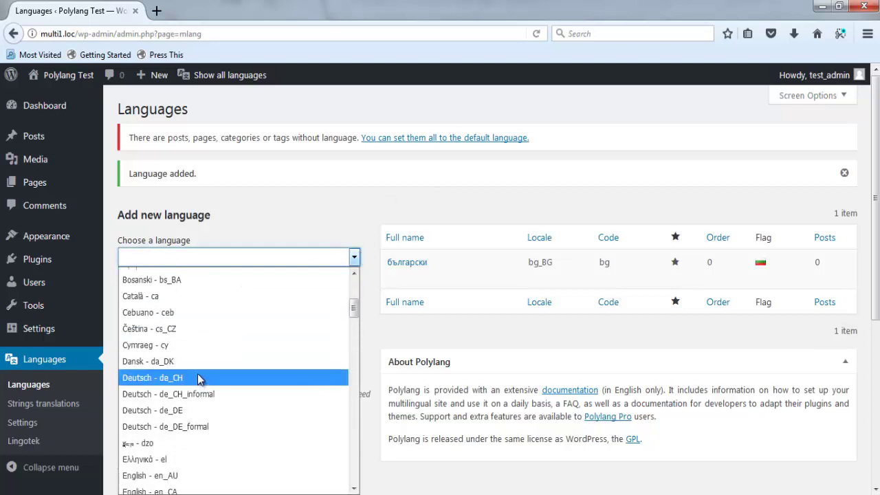
{"action": "left_click", "coordinate": [191, 411]}
{"action": "scroll", "coordinate": [360, 318], "scroll_direction": "down", "scroll_amount": 4}
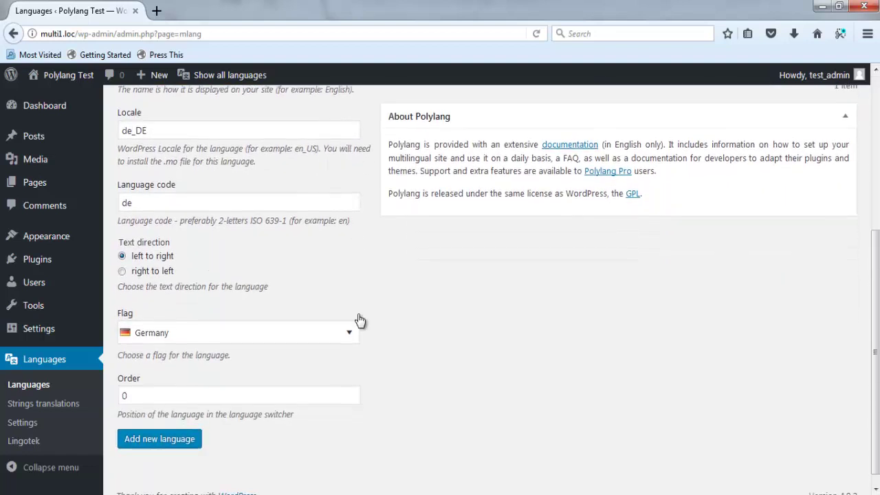
{"action": "left_click", "coordinate": [168, 447]}
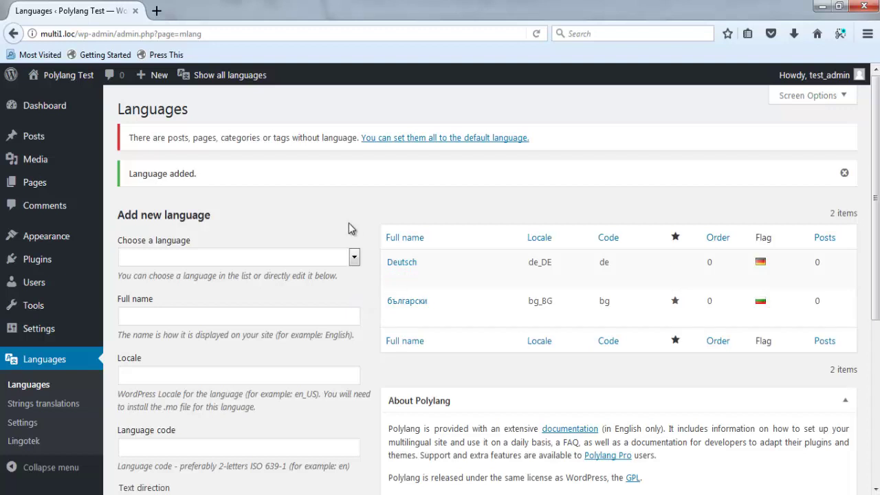
Check Polylang's URL modification options, and save the site's permalink structure as Post name.
{"action": "left_click", "coordinate": [23, 423]}
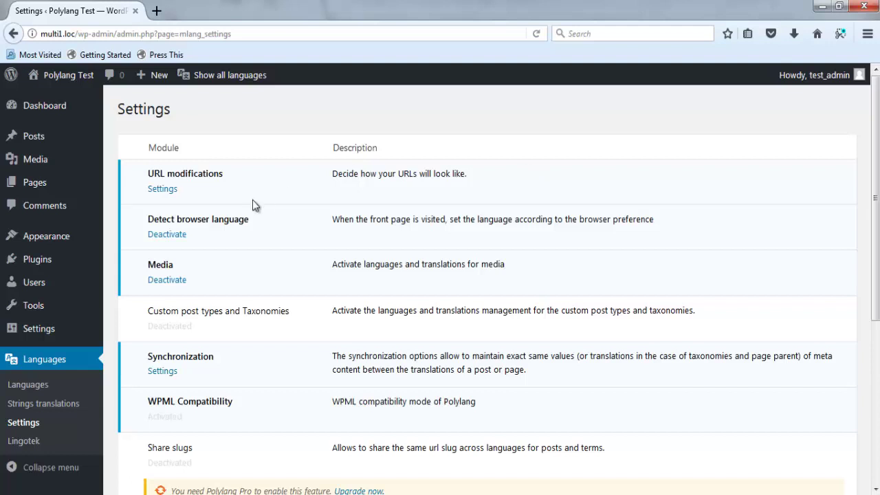
{"action": "left_click", "coordinate": [172, 192]}
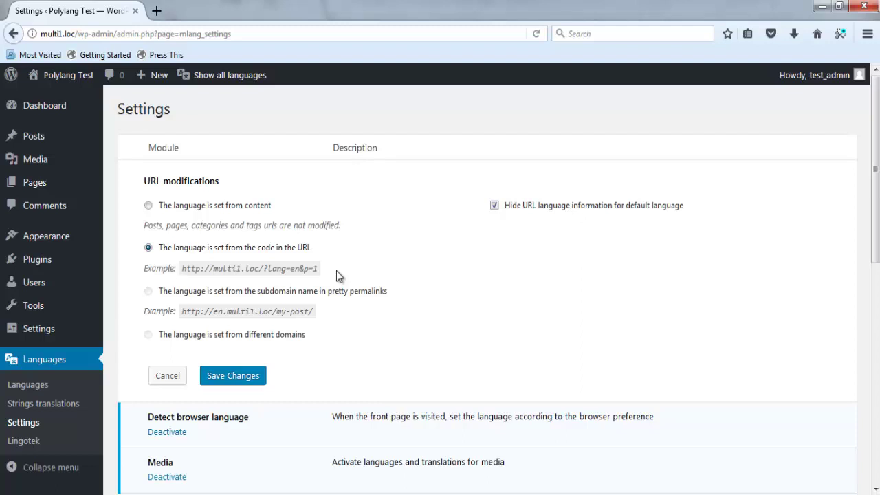
{"action": "mouse_move", "coordinate": [55, 333]}
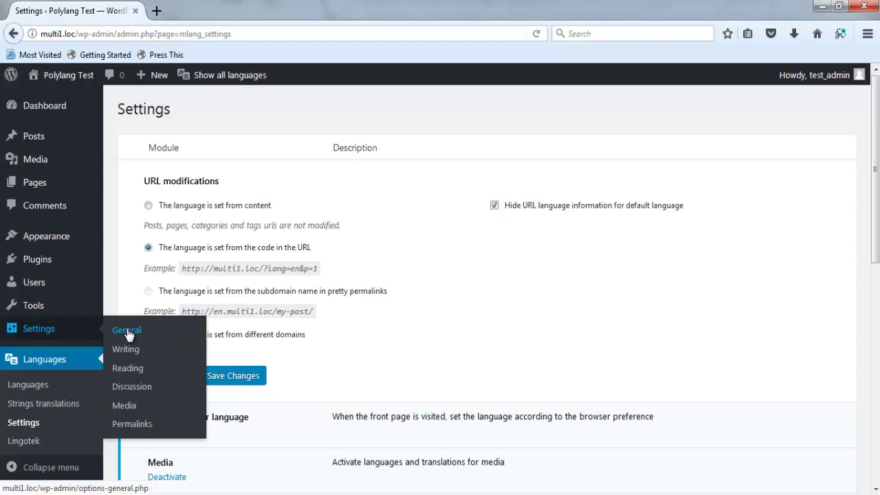
{"action": "left_click", "coordinate": [133, 426]}
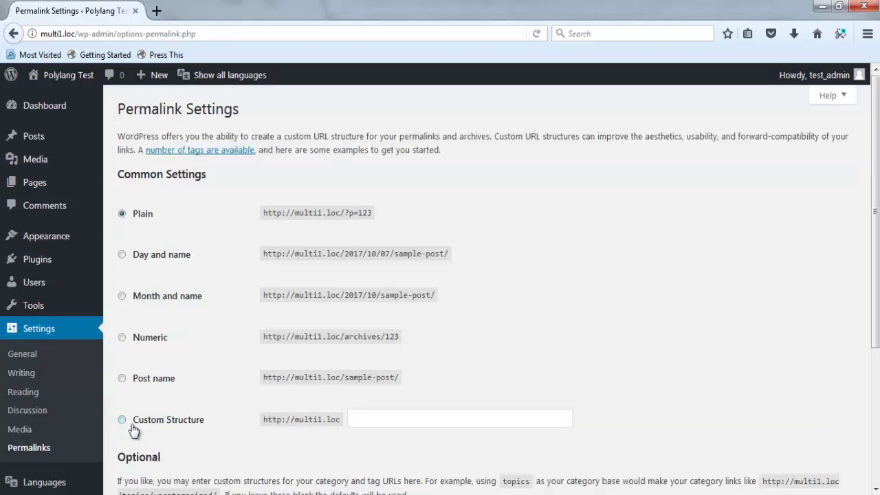
{"action": "scroll", "coordinate": [466, 223], "scroll_direction": "down", "scroll_amount": 3}
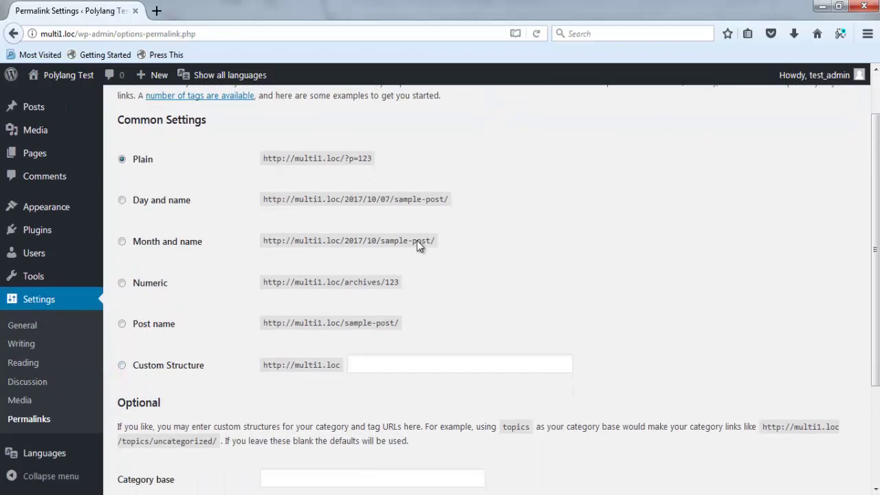
{"action": "left_click", "coordinate": [147, 327]}
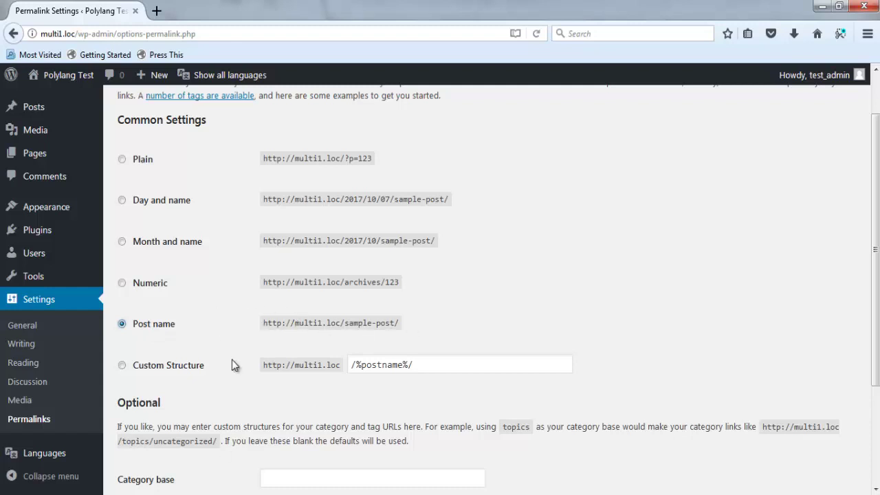
{"action": "scroll", "coordinate": [232, 365], "scroll_direction": "down", "scroll_amount": 4}
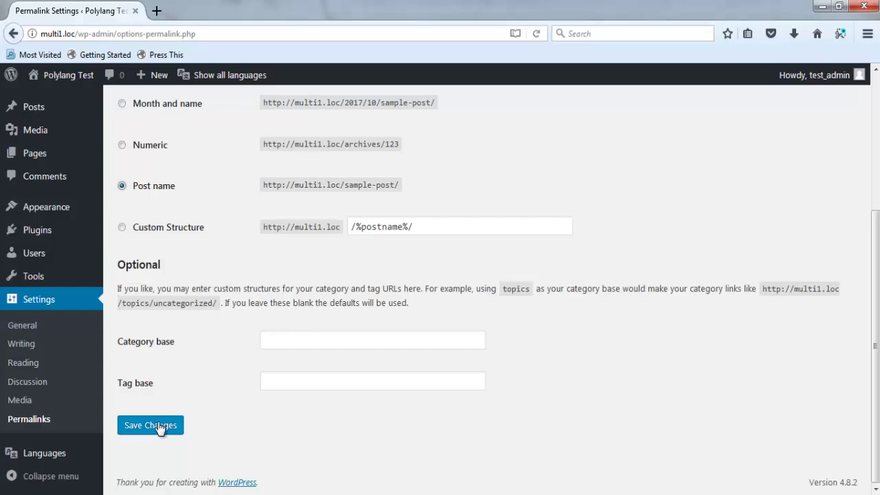
{"action": "left_click", "coordinate": [159, 427]}
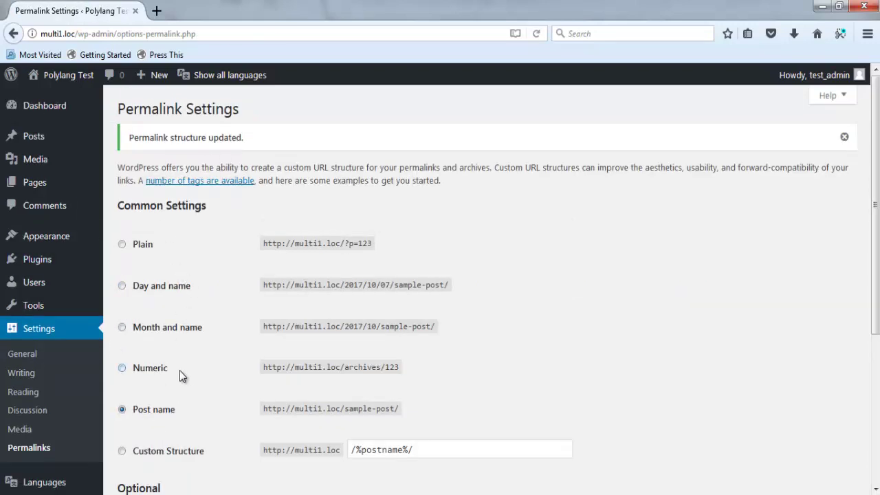
Save Polylang's URL modifications with the language set from the directory name, default language hidden and /language/ removed from permalinks.
{"action": "scroll", "coordinate": [181, 367], "scroll_direction": "down", "scroll_amount": 3}
{"action": "mouse_move", "coordinate": [71, 458]}
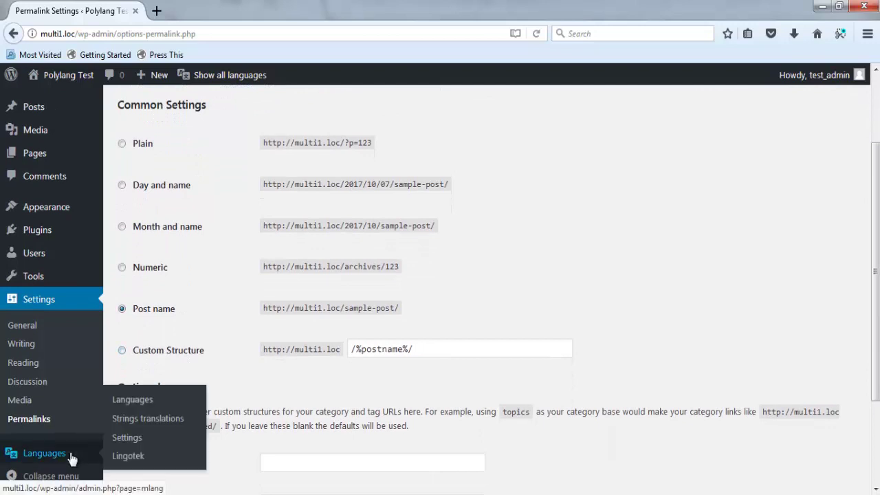
{"action": "left_click", "coordinate": [127, 439]}
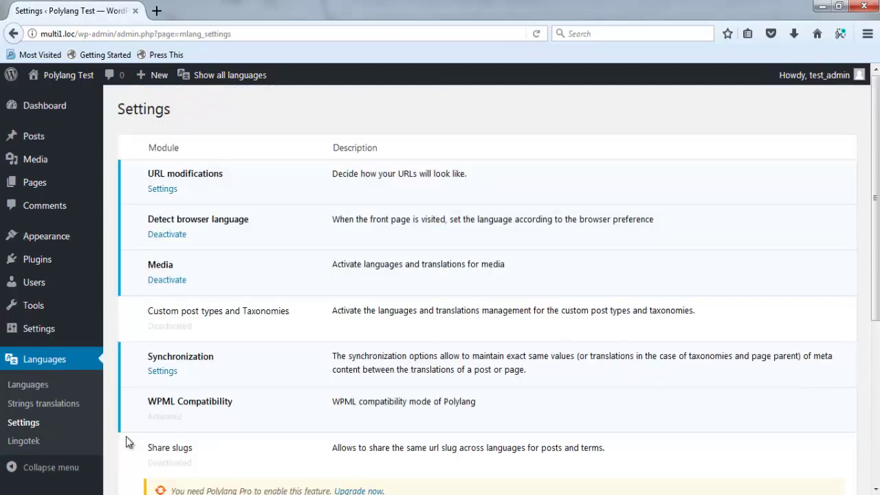
{"action": "left_click", "coordinate": [166, 188]}
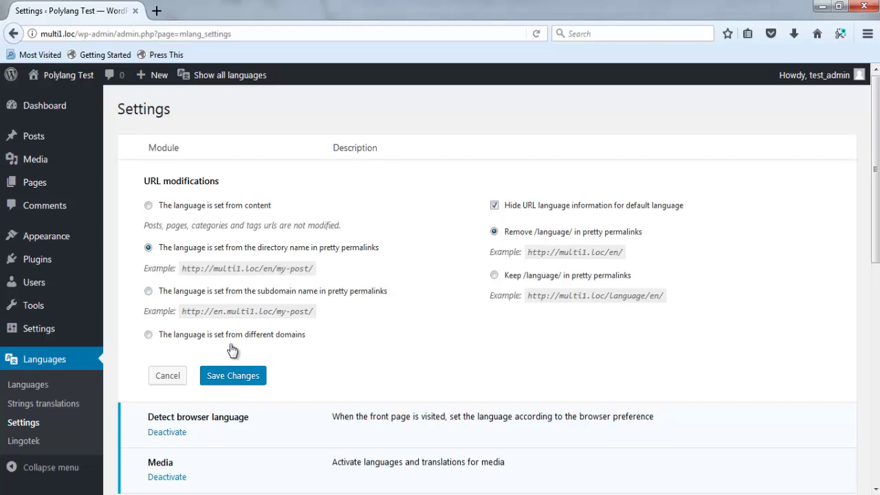
{"action": "left_click", "coordinate": [232, 376]}
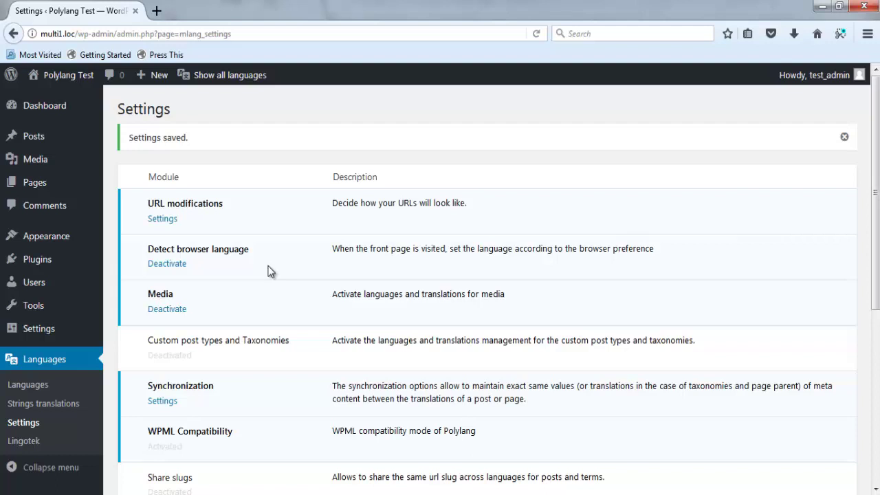
Review the remaining Polylang modules, from browser language detection and media through synchronization, slugs, tools and license keys.
{"action": "scroll", "coordinate": [270, 271], "scroll_direction": "down", "scroll_amount": 3}
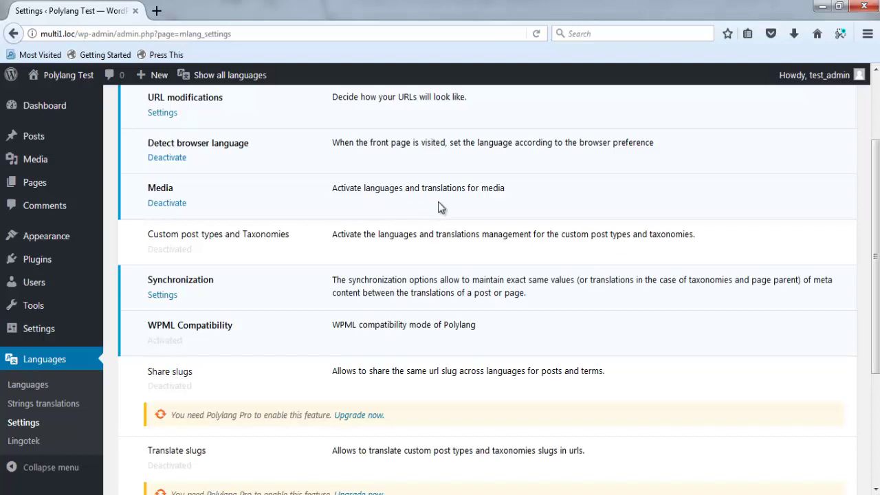
{"action": "scroll", "coordinate": [358, 197], "scroll_direction": "down", "scroll_amount": 2}
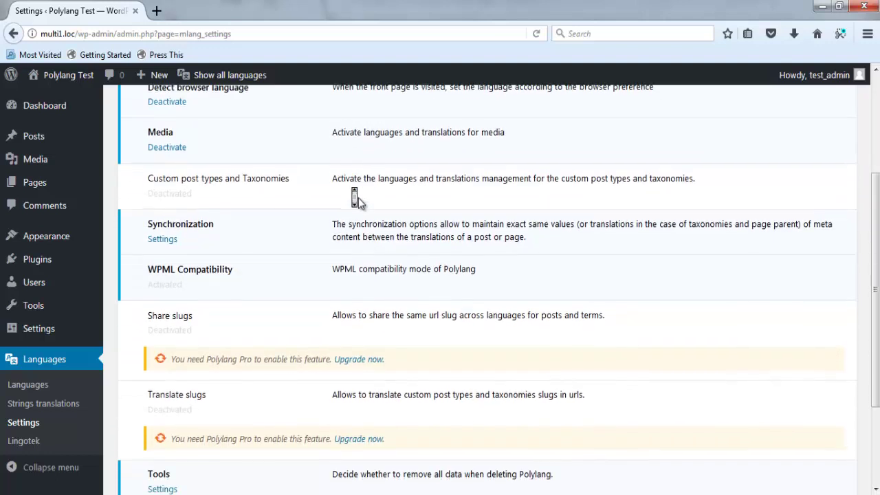
{"action": "scroll", "coordinate": [358, 197], "scroll_direction": "down", "scroll_amount": 2}
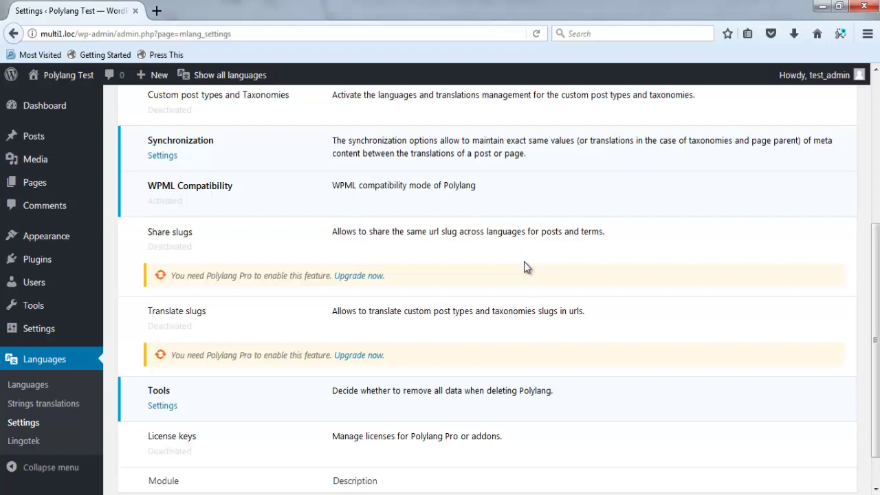
{"action": "scroll", "coordinate": [524, 262], "scroll_direction": "down", "scroll_amount": 2}
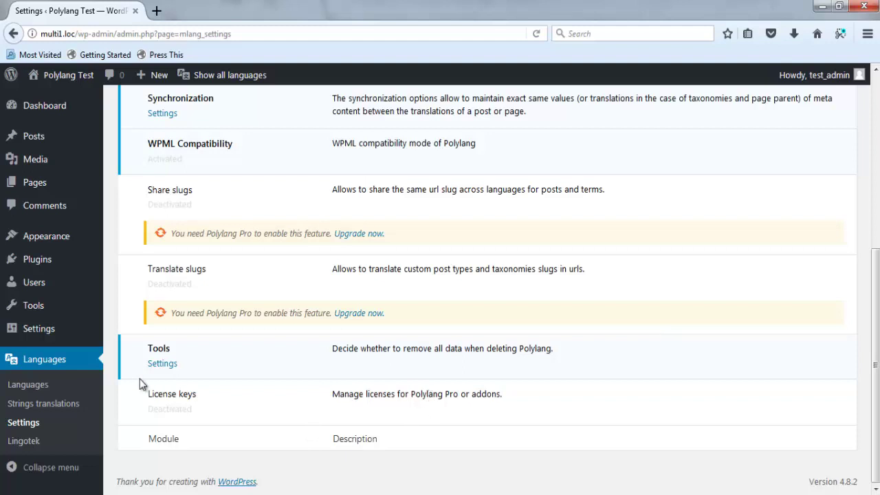
Examine the Lingotek translation services offered for the site, including automatic, managed and professional translation.
{"action": "left_click", "coordinate": [26, 442]}
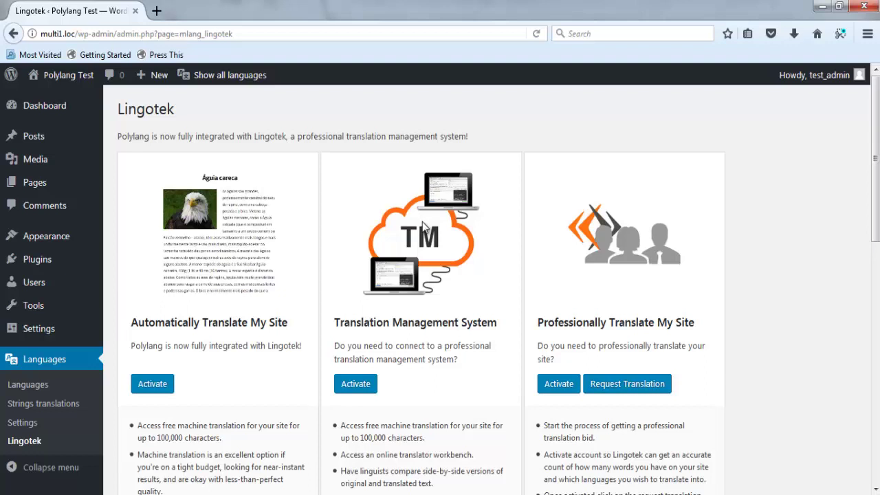
{"action": "scroll", "coordinate": [740, 215], "scroll_direction": "down", "scroll_amount": 2}
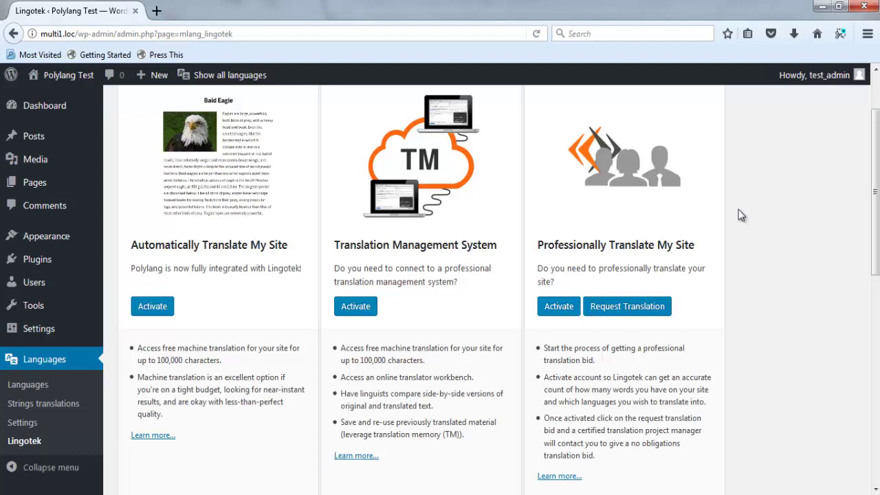
{"action": "scroll", "coordinate": [789, 208], "scroll_direction": "down", "scroll_amount": 8}
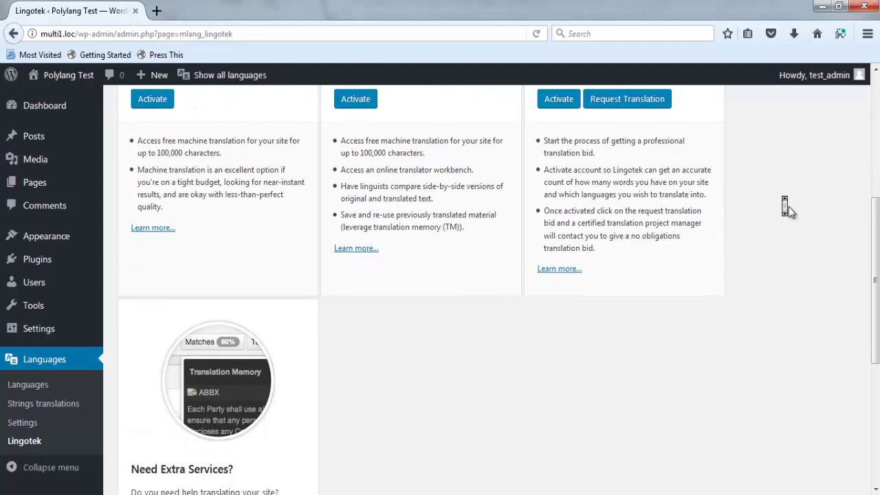
{"action": "scroll", "coordinate": [789, 210], "scroll_direction": "up", "scroll_amount": 8}
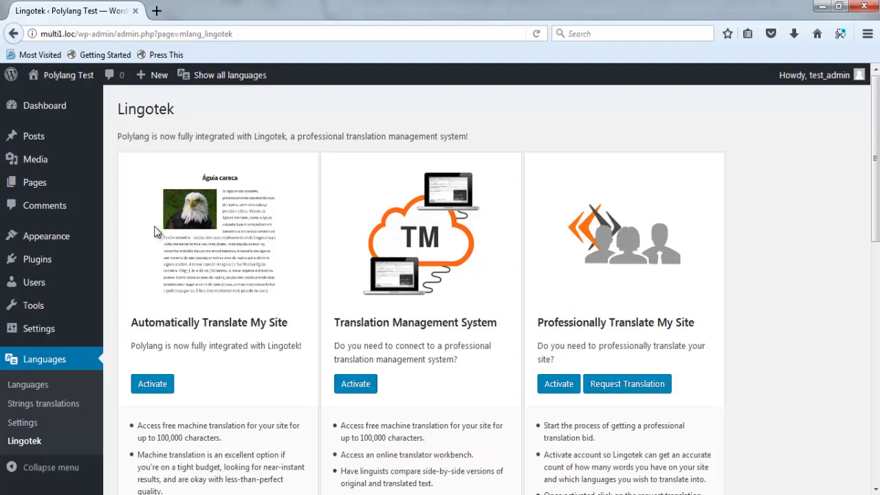
Translate the site title into Bulgarian as "Полиланг Тест" in Polylang's strings translations.
{"action": "left_click", "coordinate": [26, 407]}
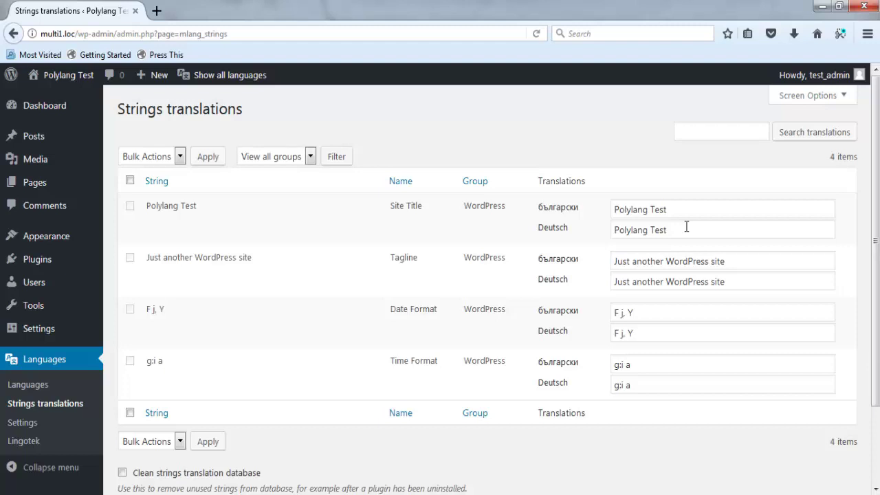
{"action": "left_click_drag", "start_coordinate": [688, 210], "coordinate": [612, 214]}
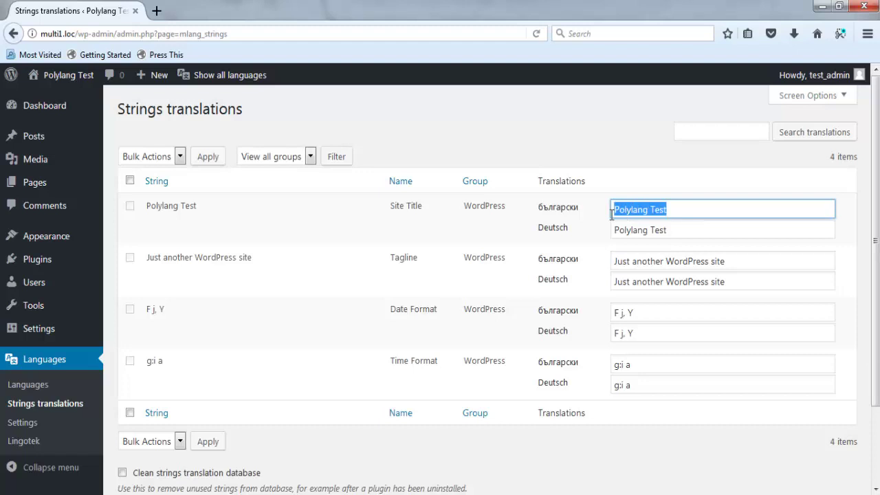
{"action": "type", "text": "По"}
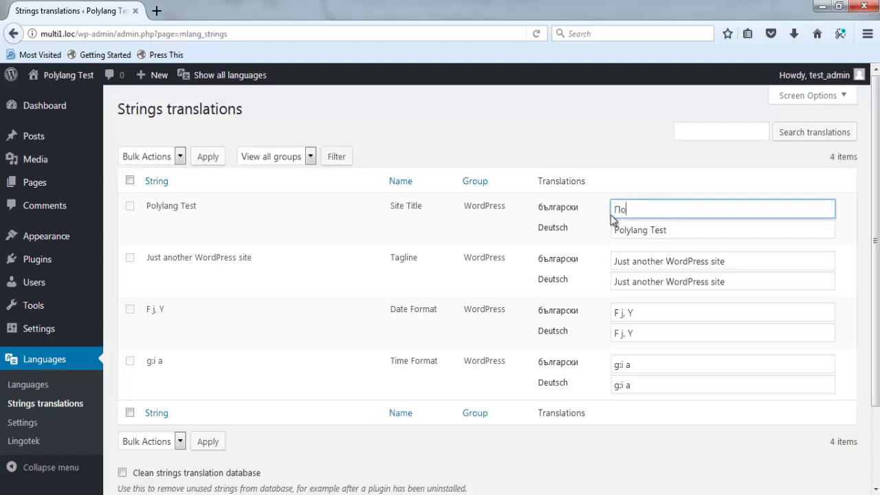
{"action": "type", "text": "лиланг Тест"}
Set the Bulgarian translation of the tagline to "тест на Полиланг" and save the string translations.
{"action": "left_click_drag", "start_coordinate": [736, 258], "coordinate": [608, 257]}
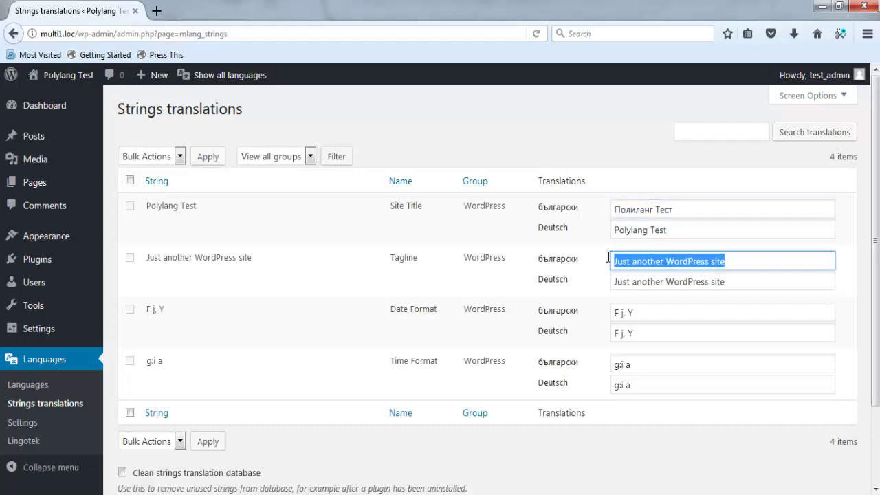
{"action": "key", "text": "BackSpace"}
{"action": "type", "text": "Тест на По"}
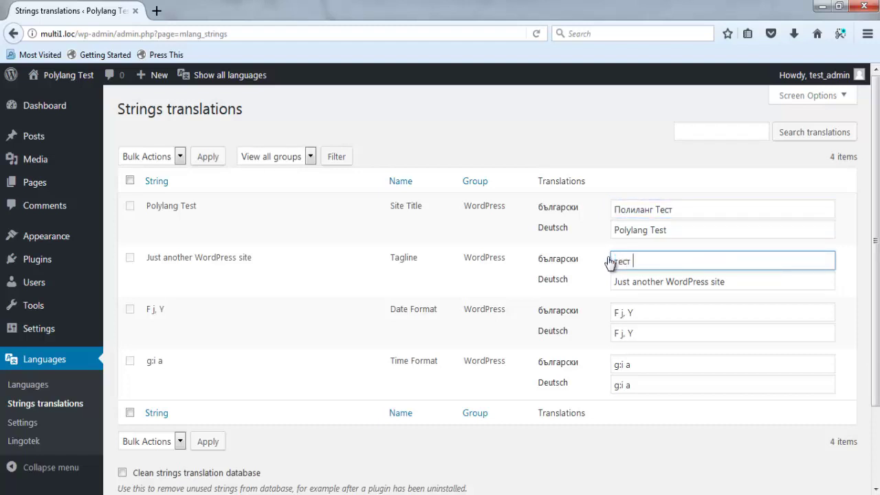
{"action": "type", "text": "лиланг"}
{"action": "scroll", "coordinate": [285, 365], "scroll_direction": "down", "scroll_amount": 2}
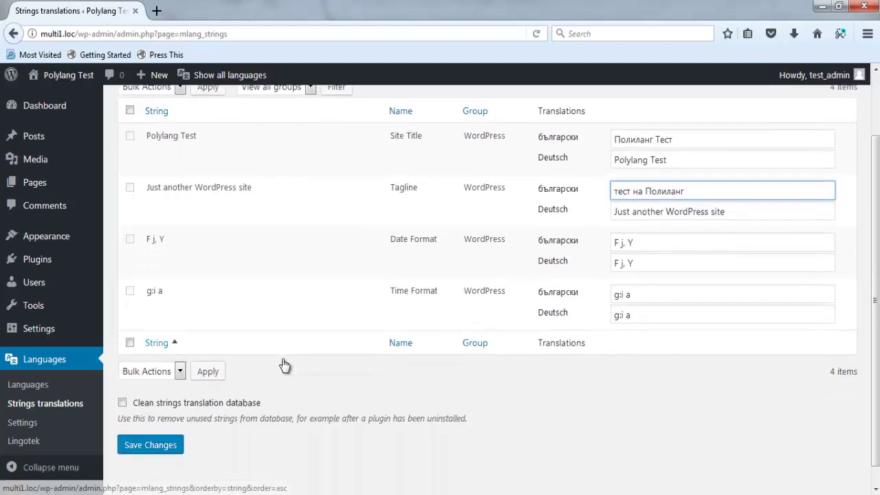
{"action": "left_click", "coordinate": [168, 446]}
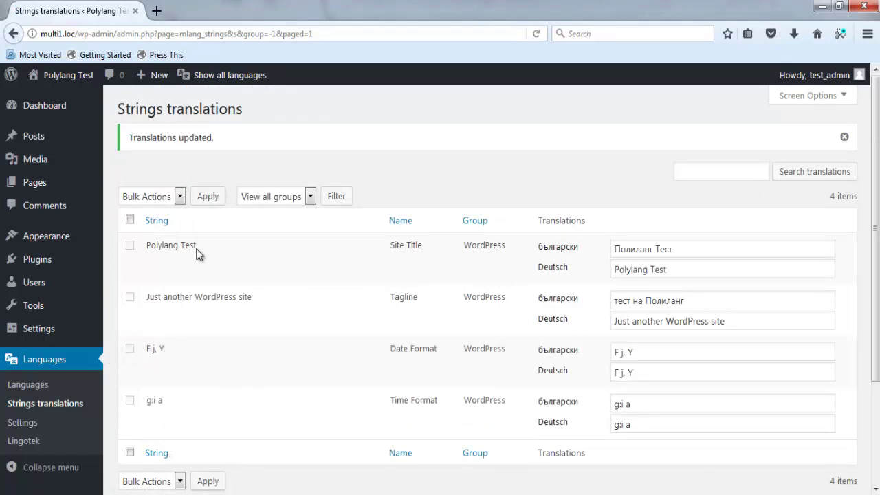
Visit the site's front page and examine its Bulgarian title, tagline, posts area and sidebar.
{"action": "mouse_move", "coordinate": [82, 74]}
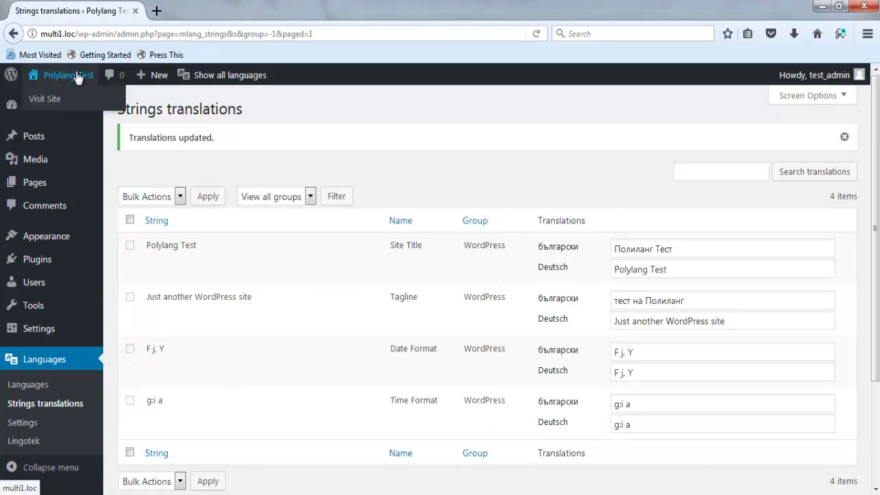
{"action": "left_click", "coordinate": [55, 100]}
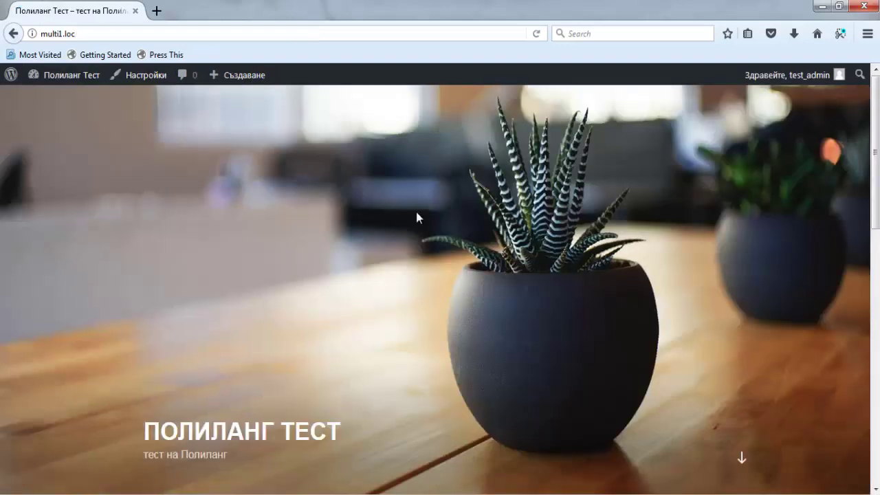
{"action": "scroll", "coordinate": [416, 212], "scroll_direction": "down", "scroll_amount": 3}
{"action": "scroll", "coordinate": [416, 212], "scroll_direction": "down", "scroll_amount": 2}
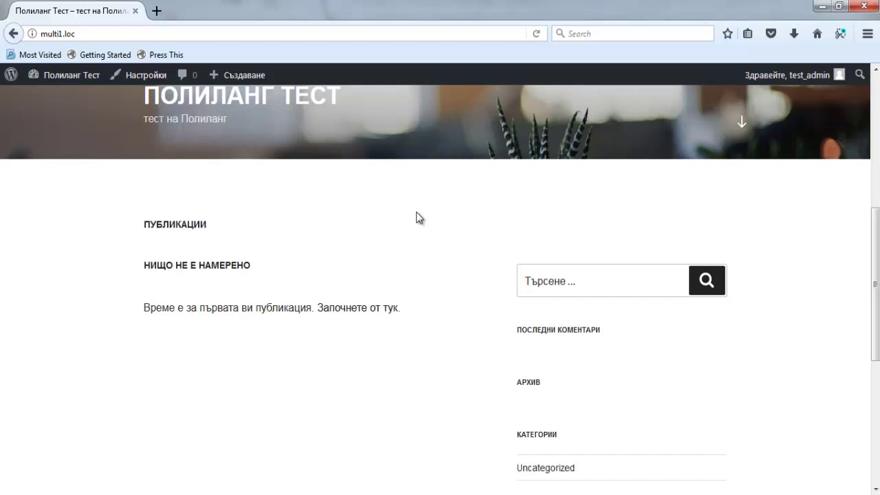
{"action": "middle_click", "coordinate": [414, 212]}
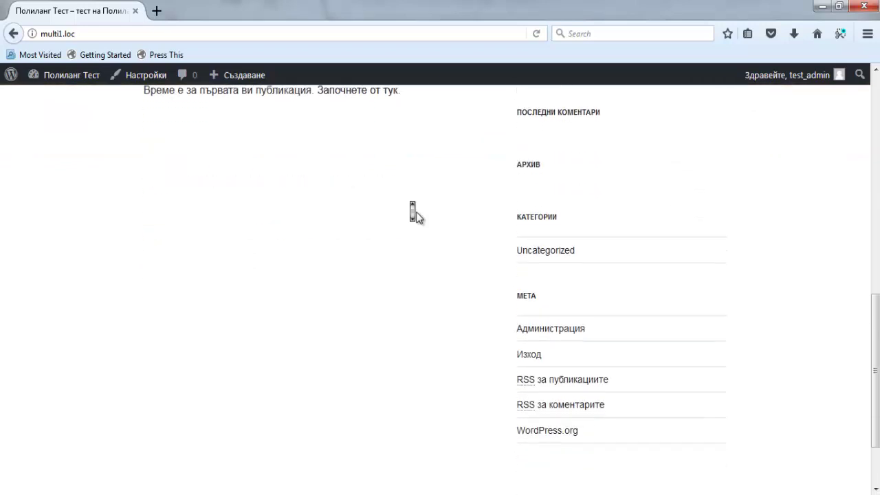
{"action": "scroll", "coordinate": [413, 212], "scroll_direction": "up", "scroll_amount": 10}
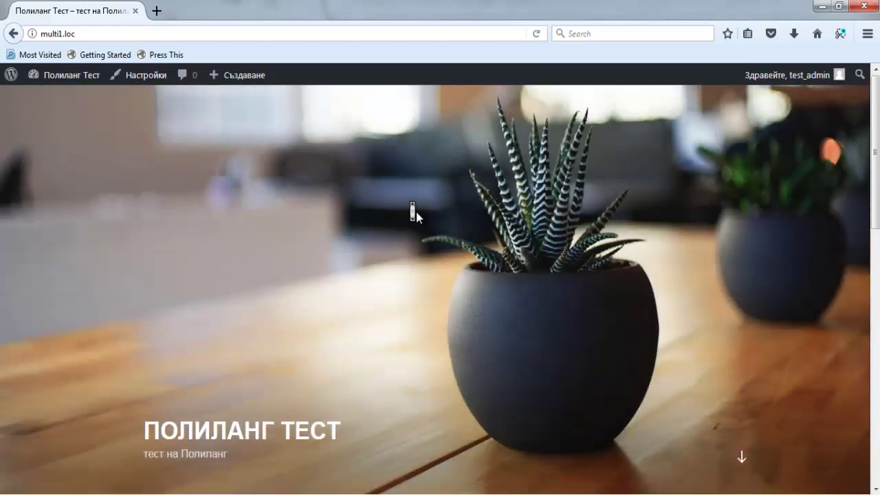
Load the German front page at multi1.loc/de and examine its header, posts area and sidebar.
{"action": "left_click", "coordinate": [90, 35]}
{"action": "left_click", "coordinate": [91, 36]}
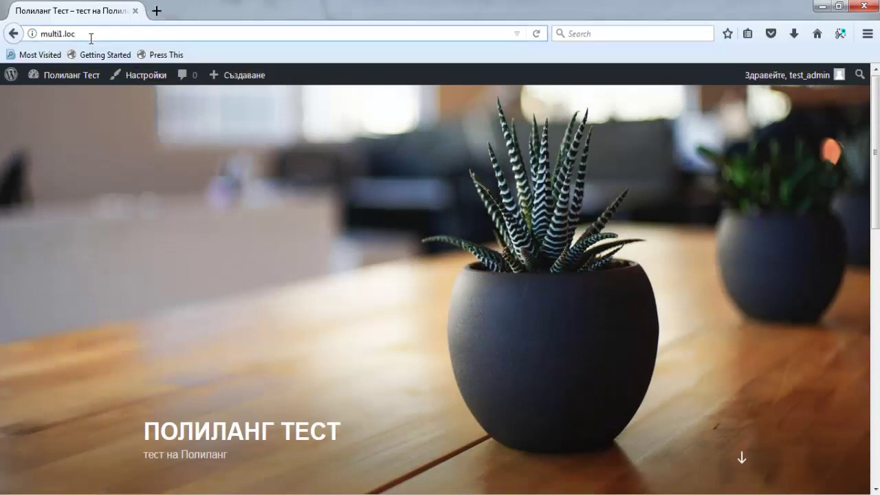
{"action": "type", "text": "/dee"}
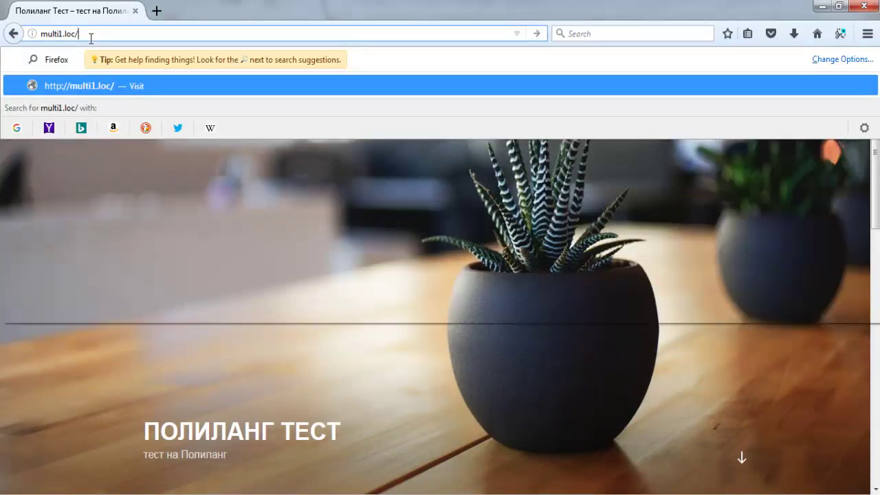
{"action": "key", "text": "BackSpace"}
{"action": "key", "text": "Return"}
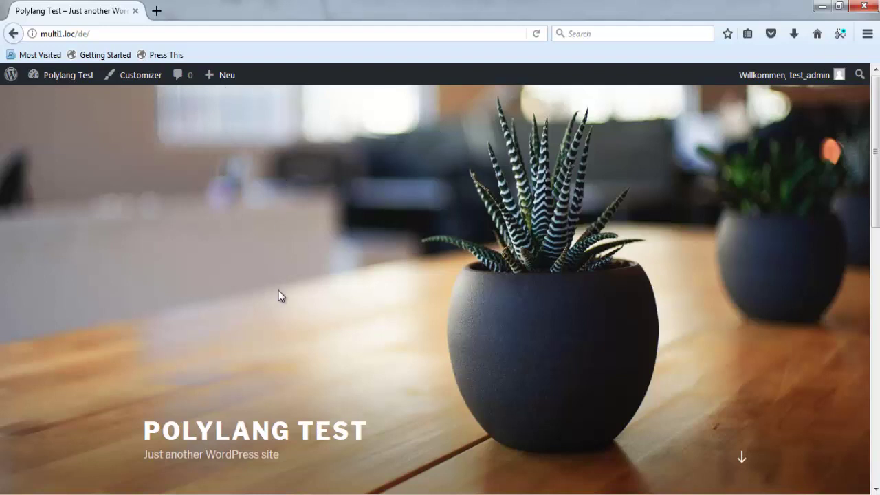
{"action": "scroll", "coordinate": [278, 295], "scroll_direction": "down", "scroll_amount": 3}
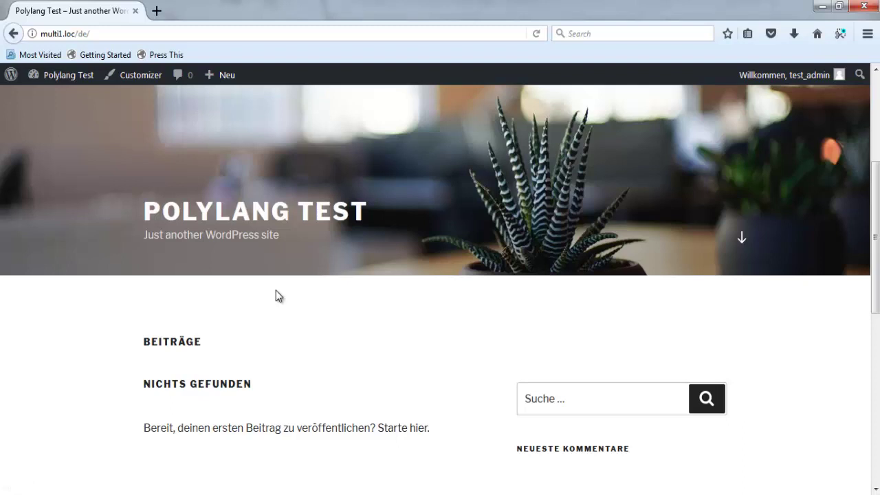
{"action": "middle_click", "coordinate": [94, 324]}
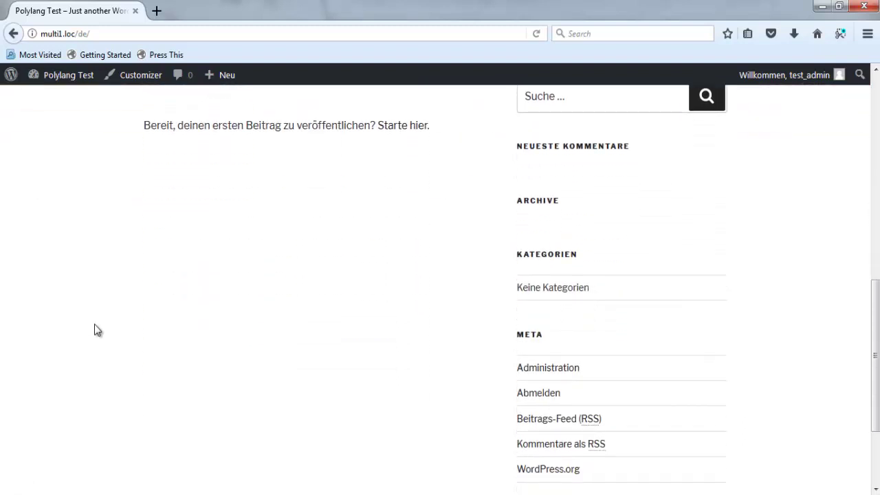
{"action": "scroll", "coordinate": [95, 324], "scroll_direction": "up", "scroll_amount": 15}
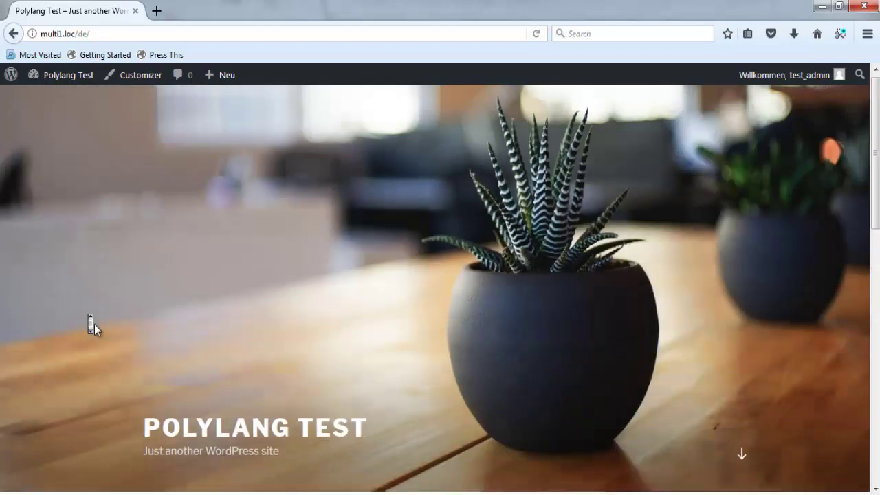
Open the "Hello world!" post for editing from the admin area and update it with български as its language.
{"action": "left_click", "coordinate": [70, 76]}
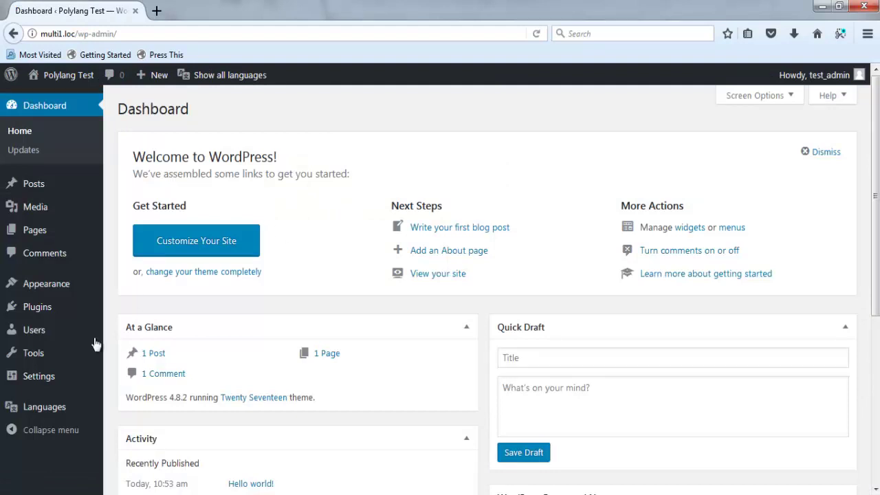
{"action": "mouse_move", "coordinate": [50, 404]}
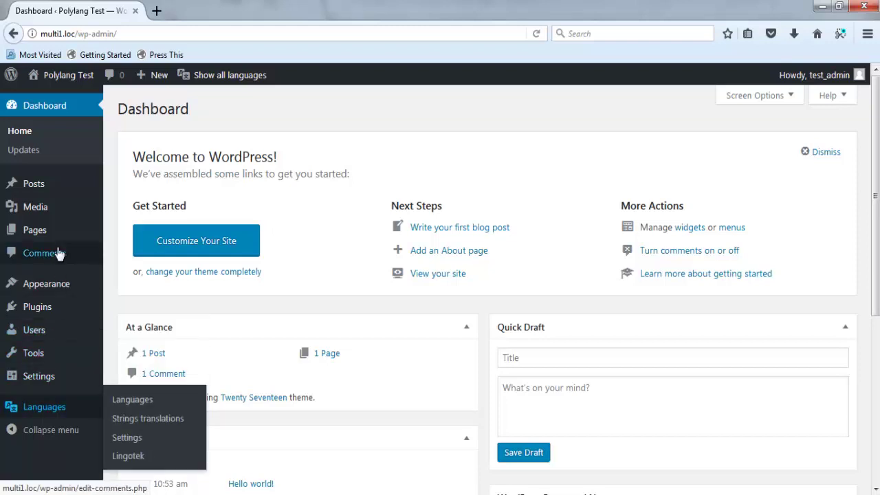
{"action": "mouse_move", "coordinate": [57, 195]}
{"action": "left_click", "coordinate": [127, 187]}
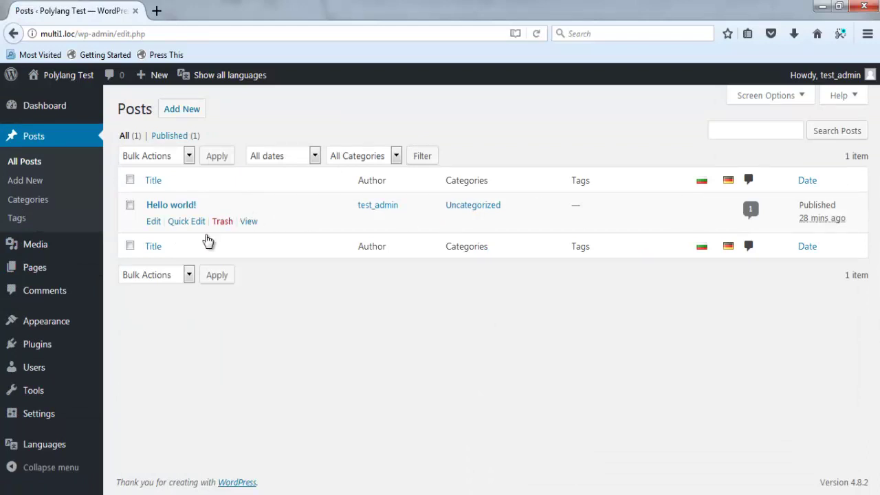
{"action": "left_click", "coordinate": [153, 223]}
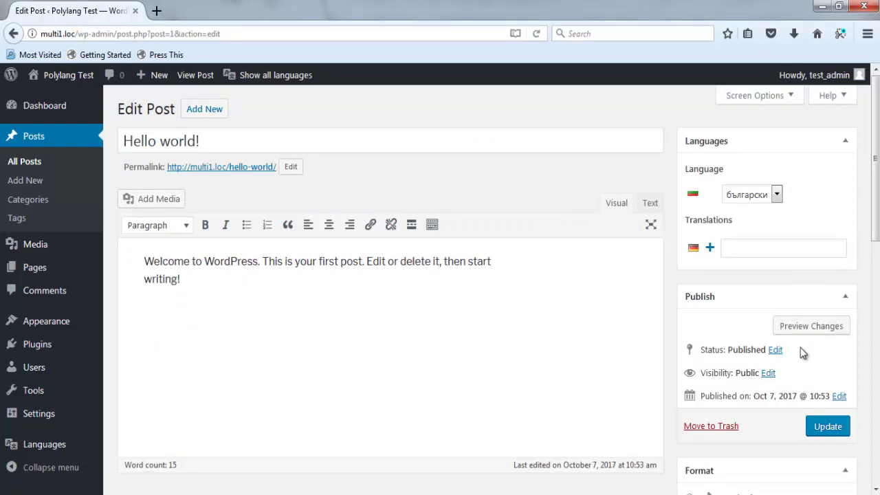
{"action": "left_click", "coordinate": [824, 420]}
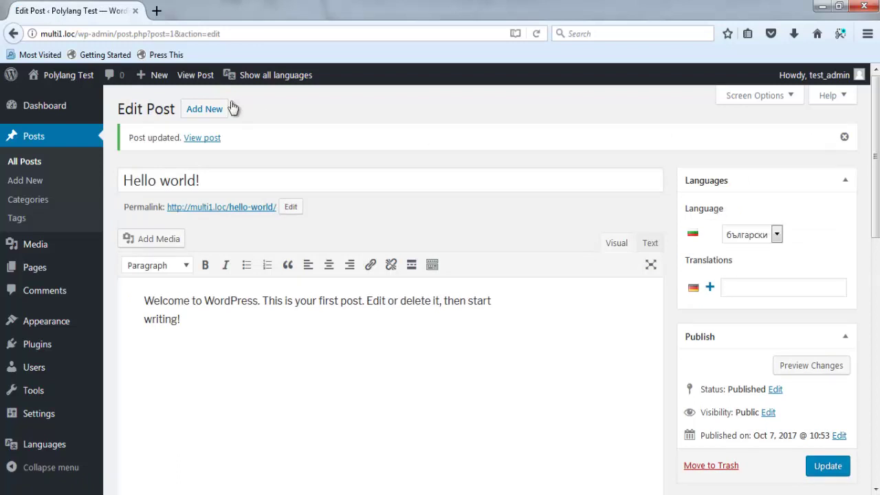
Compare the posts listed on the Bulgarian front page with those on the German one at multi1.loc/de.
{"action": "left_click", "coordinate": [62, 76]}
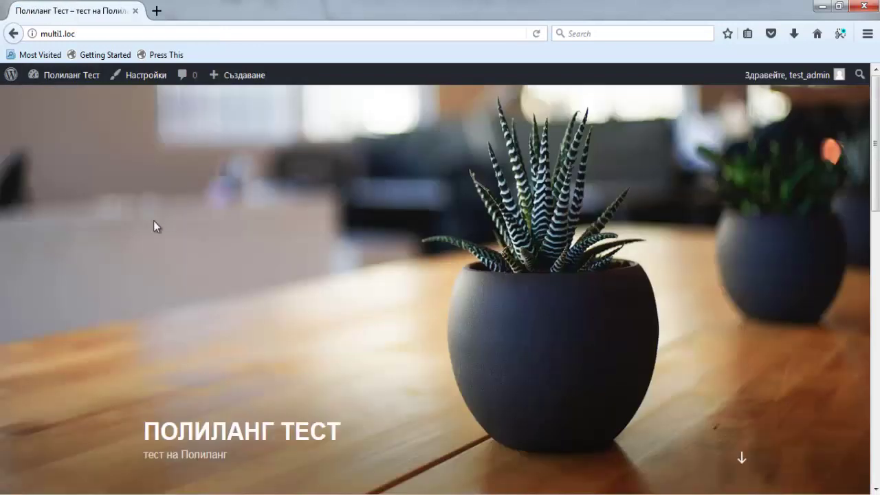
{"action": "scroll", "coordinate": [154, 221], "scroll_direction": "down", "scroll_amount": 6}
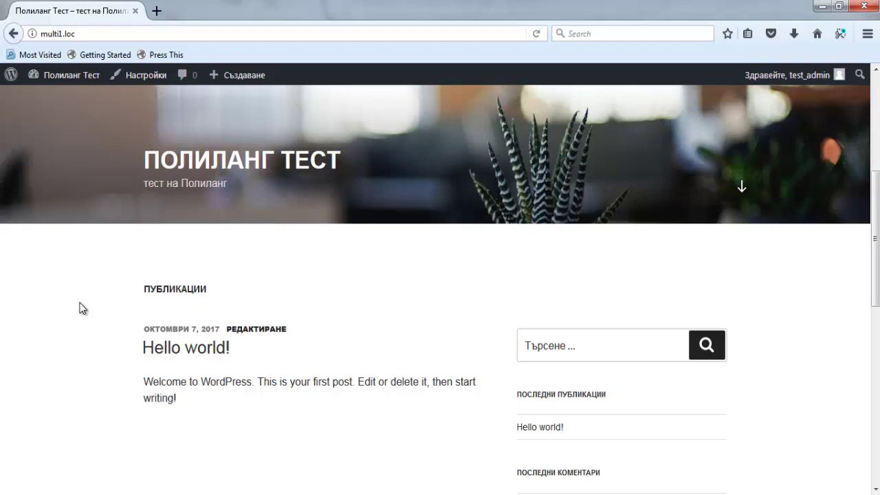
{"action": "left_click", "coordinate": [105, 37]}
{"action": "left_click", "coordinate": [105, 36]}
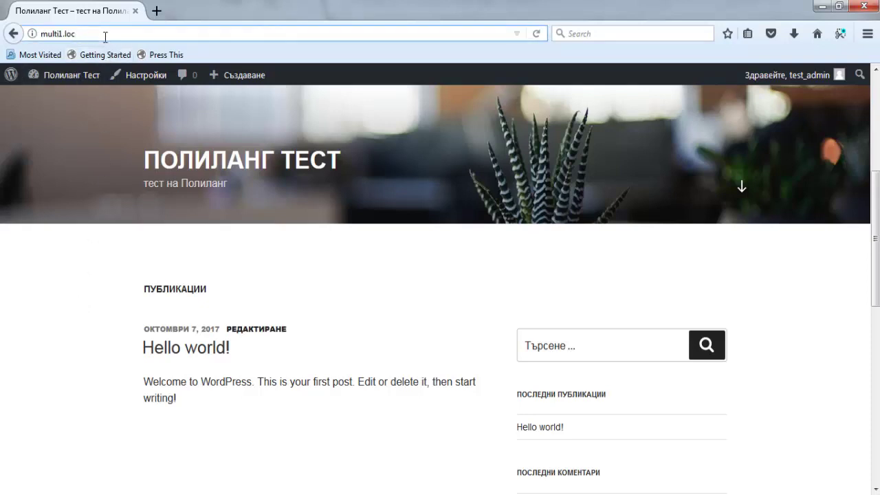
{"action": "type", "text": "/de/"}
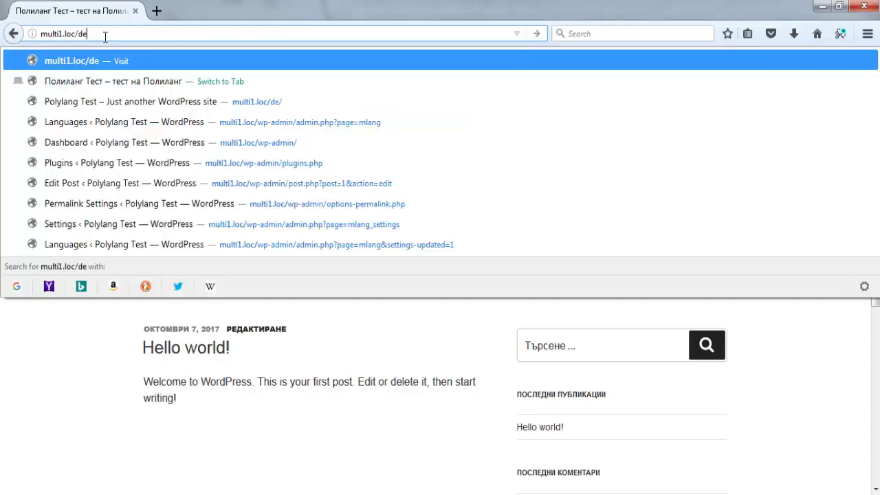
{"action": "key", "text": "Return"}
{"action": "scroll", "coordinate": [163, 227], "scroll_direction": "down", "scroll_amount": 5}
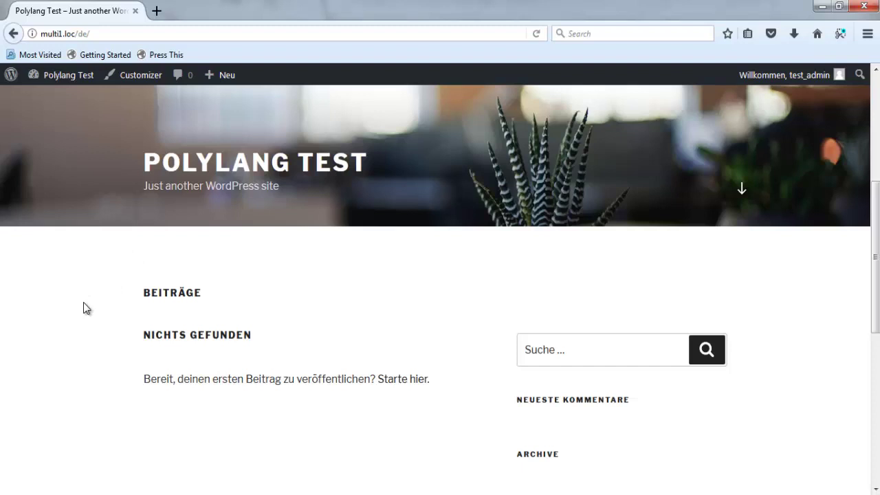
Add a German translation of the "Hello world!" post from the posts list and title it "Hello World 2".
{"action": "left_click", "coordinate": [68, 76]}
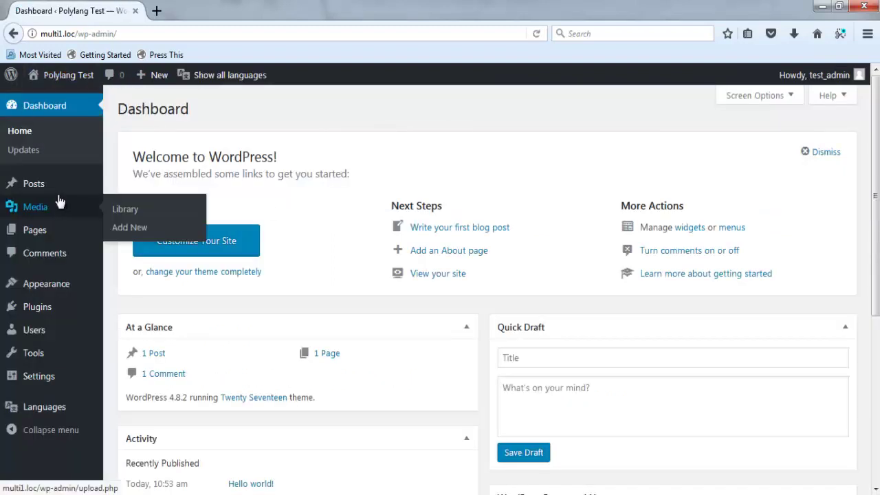
{"action": "mouse_move", "coordinate": [65, 191]}
{"action": "left_click", "coordinate": [137, 187]}
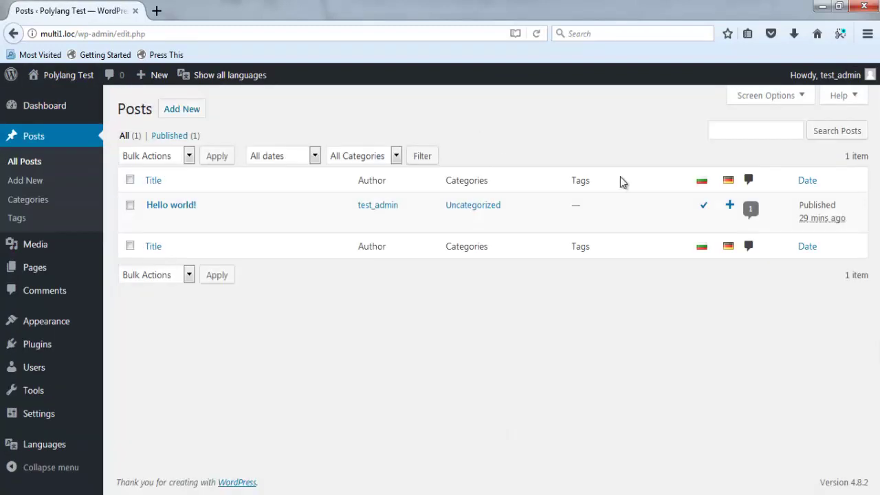
{"action": "left_click", "coordinate": [730, 206]}
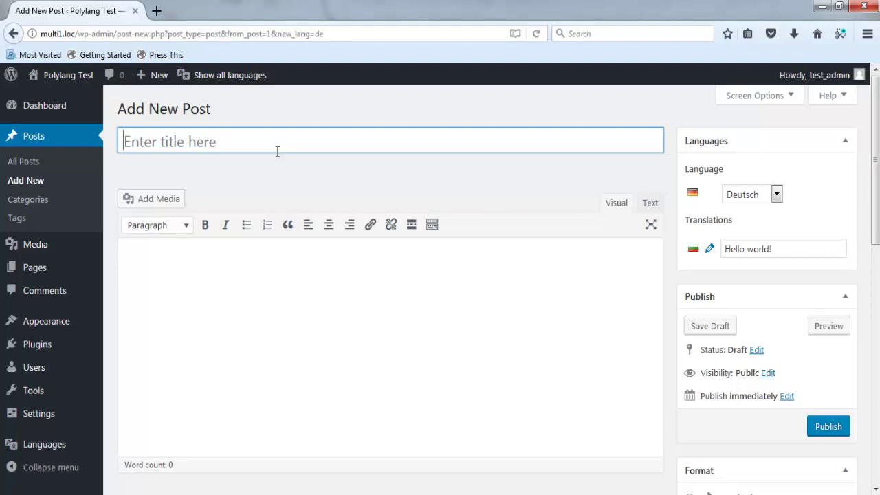
{"action": "type", "text": "H"}
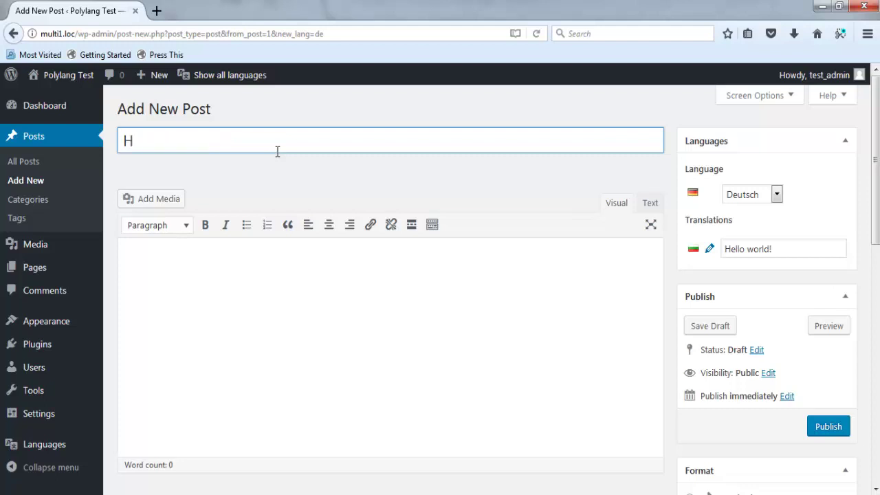
{"action": "type", "text": "ello World"}
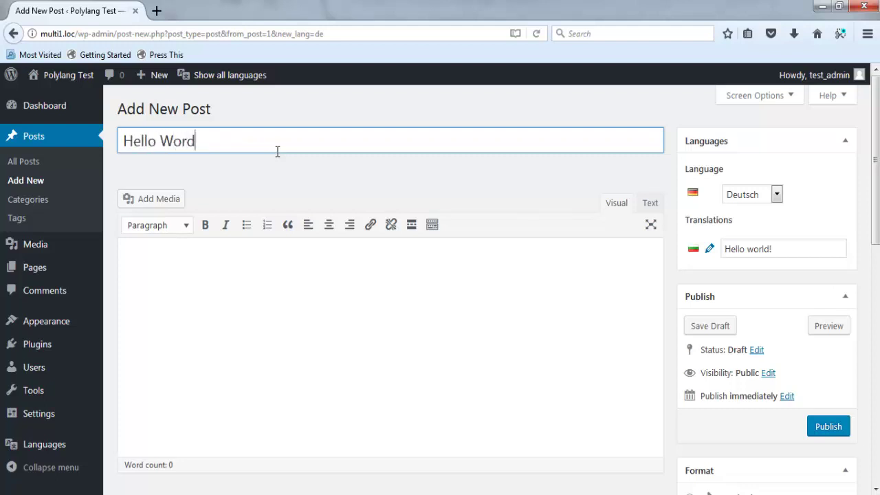
{"action": "key", "text": "BackSpace"}
{"action": "type", "text": "ld 2"}
Enter "Test Test" as the German post's content and publish the post.
{"action": "left_click", "coordinate": [200, 319]}
{"action": "type", "text": "Test"}
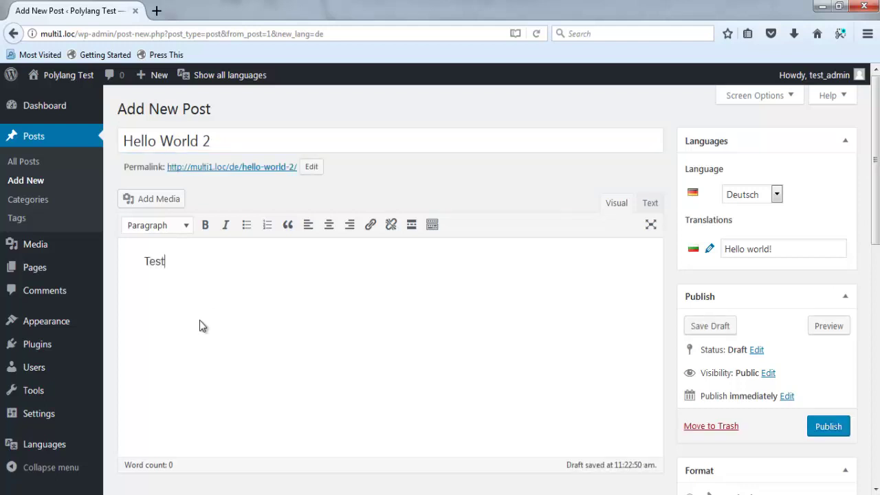
{"action": "type", "text": " Test"}
{"action": "left_click", "coordinate": [830, 427]}
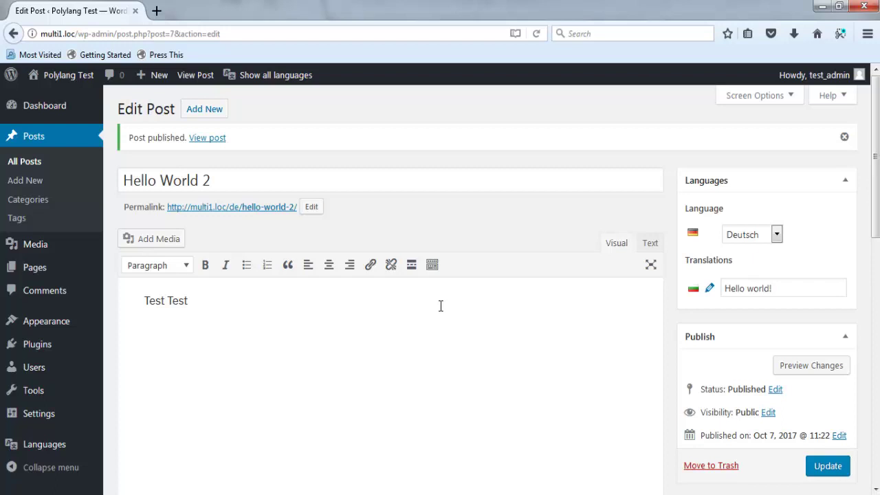
Review the translation status of both posts in the posts list, and check the posts shown on the Bulgarian front page.
{"action": "left_click", "coordinate": [31, 162]}
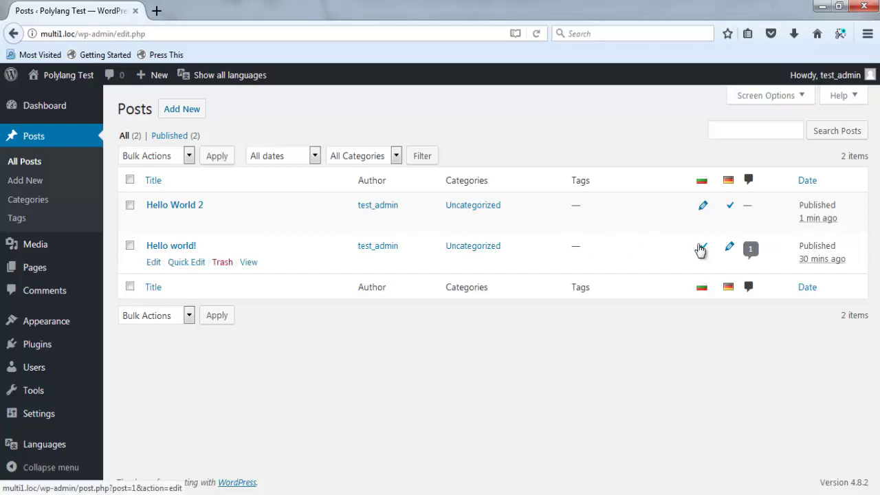
{"action": "left_click", "coordinate": [68, 75]}
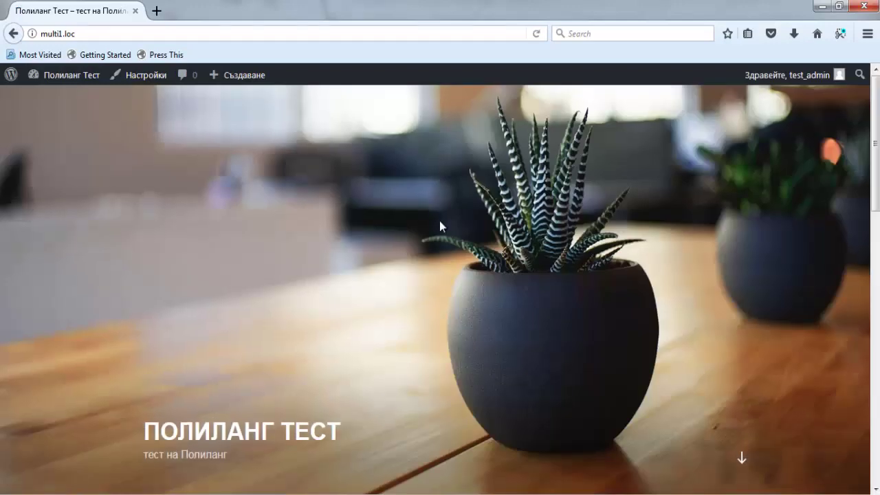
{"action": "scroll", "coordinate": [440, 221], "scroll_direction": "down", "scroll_amount": 5}
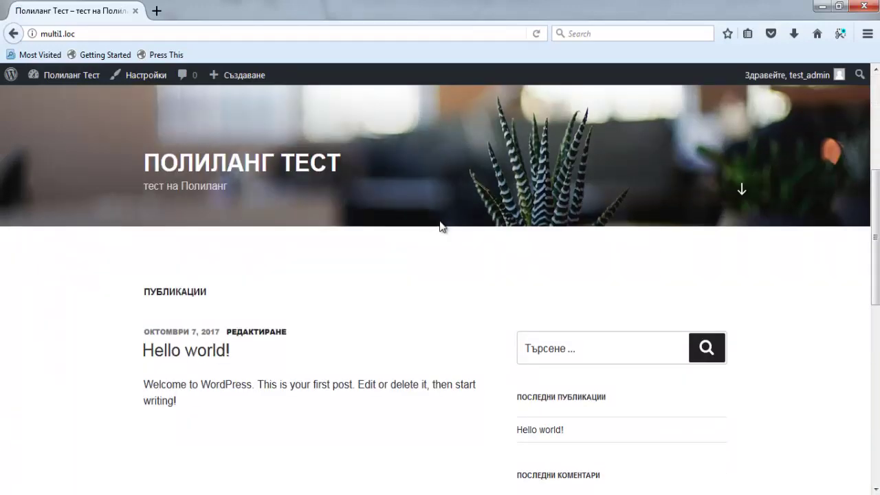
{"action": "scroll", "coordinate": [440, 223], "scroll_direction": "up", "scroll_amount": 5}
Open the German front page at multi1.loc/de/ and check which posts it lists.
{"action": "left_click", "coordinate": [121, 37]}
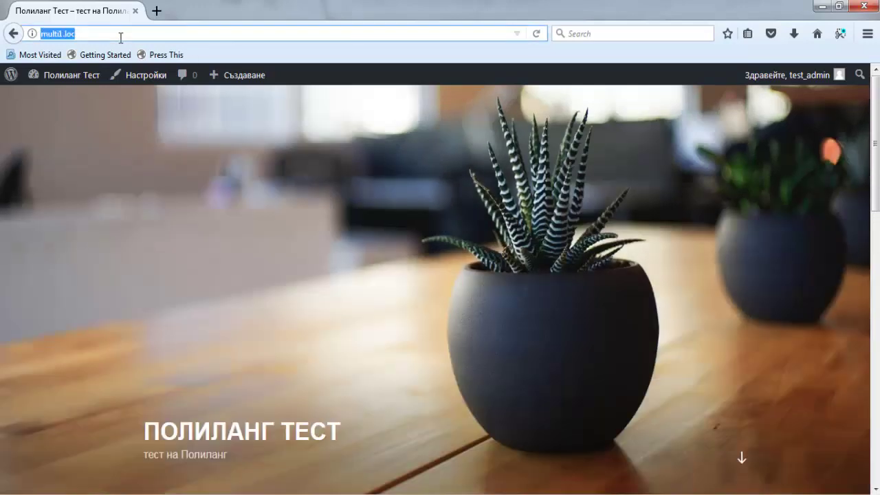
{"action": "left_click", "coordinate": [120, 37]}
{"action": "type", "text": "/de/"}
{"action": "key", "text": "Return"}
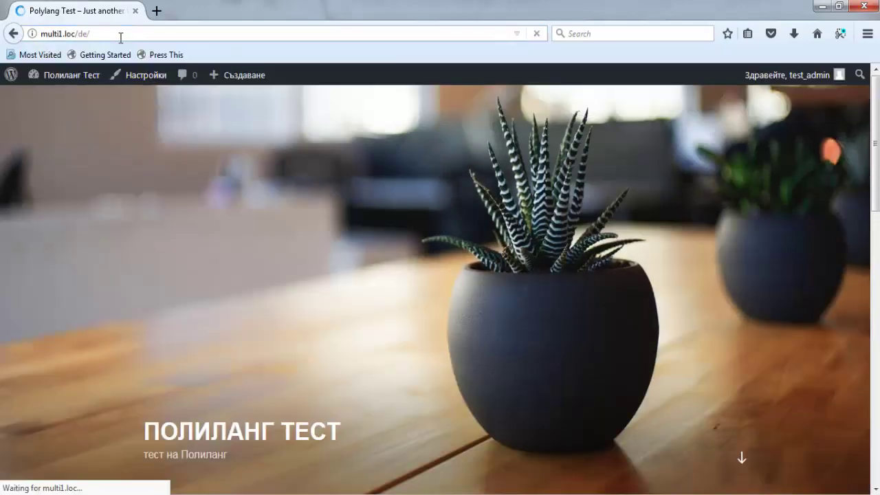
{"action": "scroll", "coordinate": [330, 172], "scroll_direction": "down", "scroll_amount": 5}
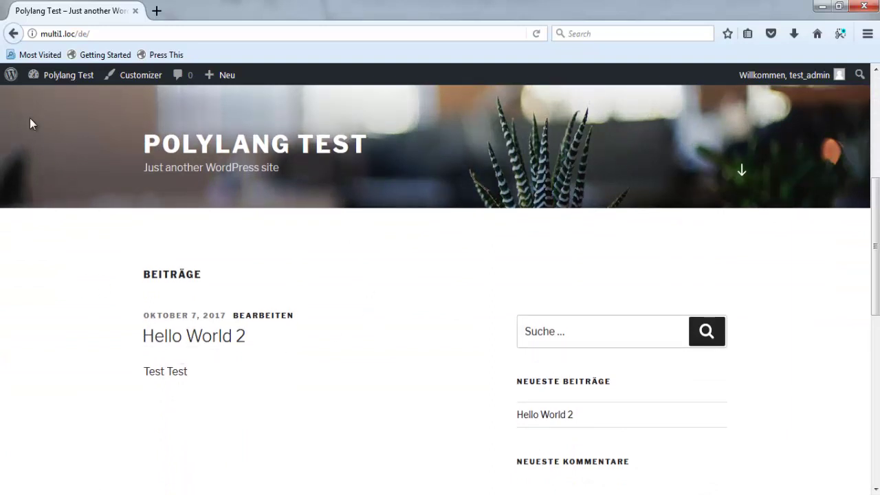
Return to the admin dashboard and bring up the Polylang Languages options.
{"action": "left_click", "coordinate": [65, 74]}
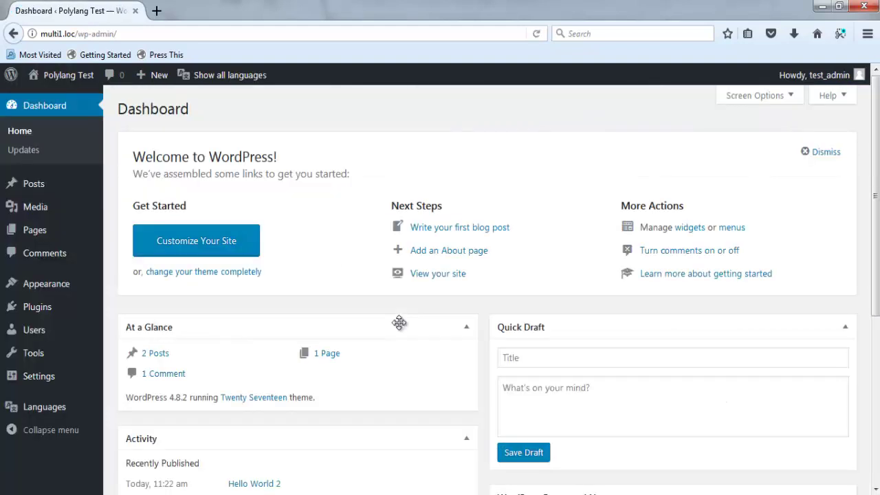
{"action": "mouse_move", "coordinate": [47, 389]}
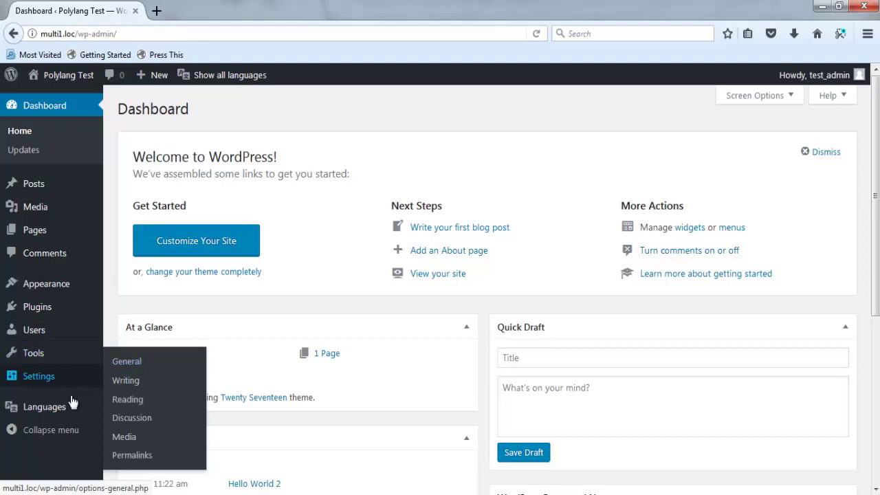
{"action": "mouse_move", "coordinate": [14, 406]}
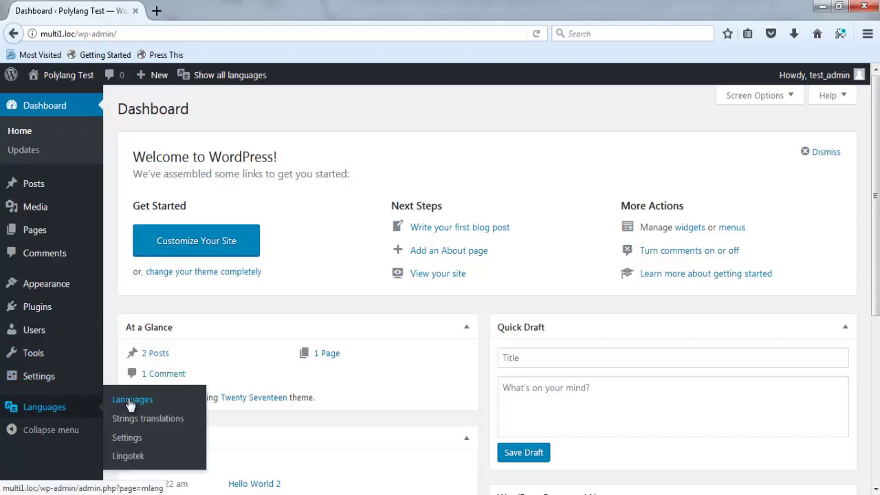